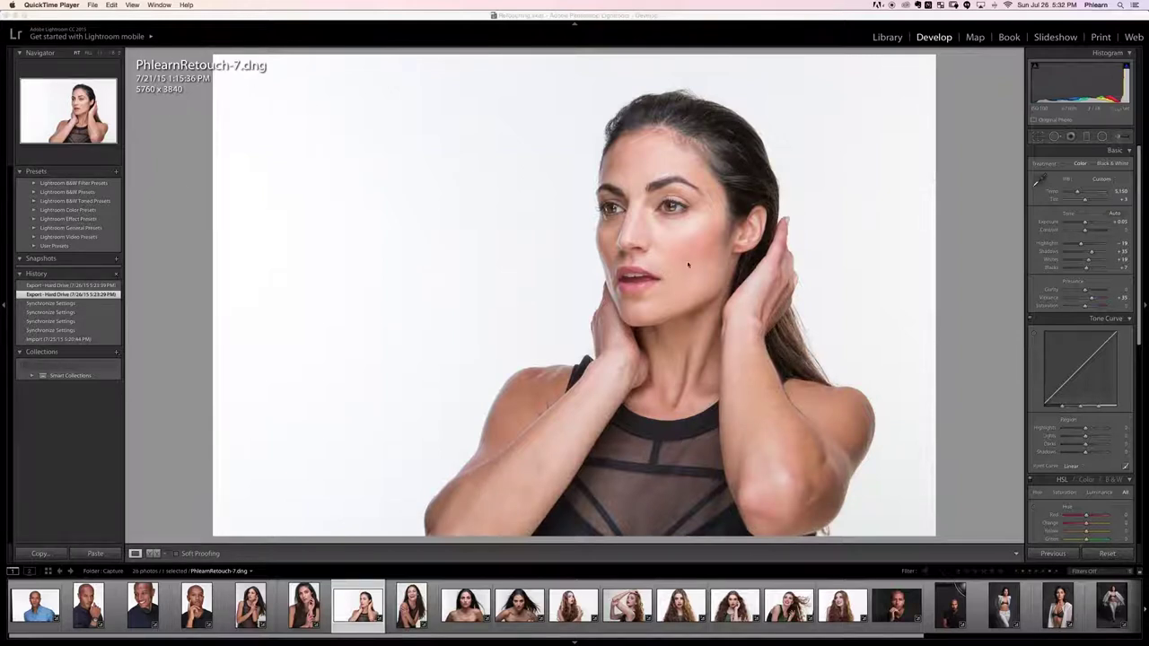
- Examine the skin on the woman's face and forehead in PhlearnRetouch-7.dng at close zoom
left_click(644, 233)
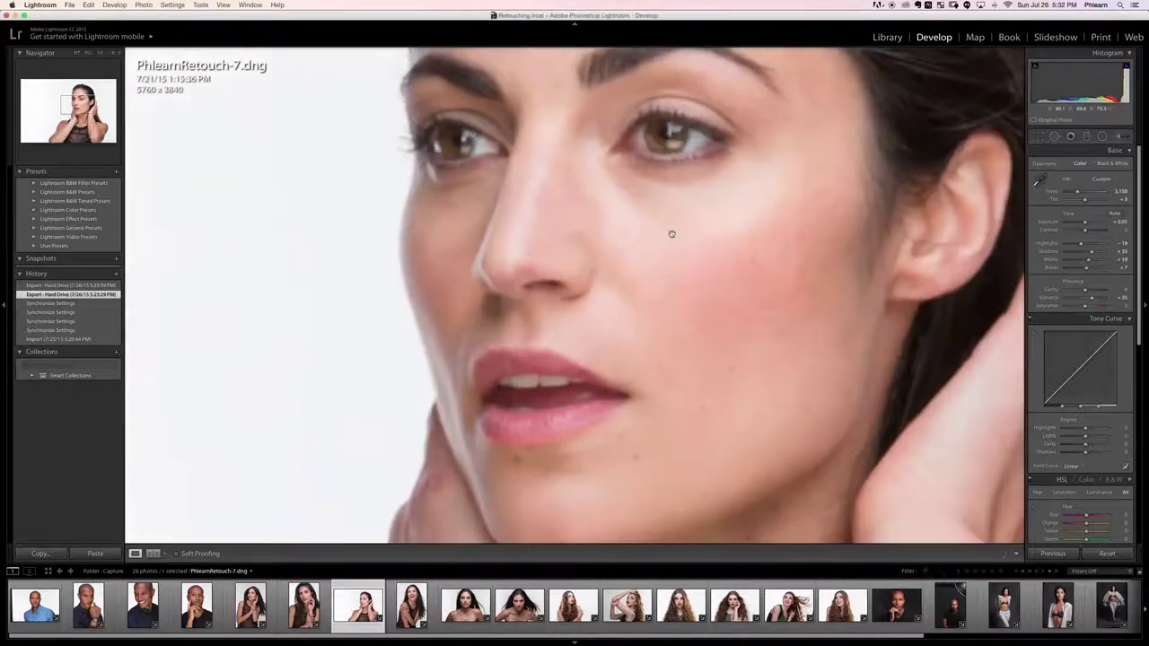
left_click(673, 235)
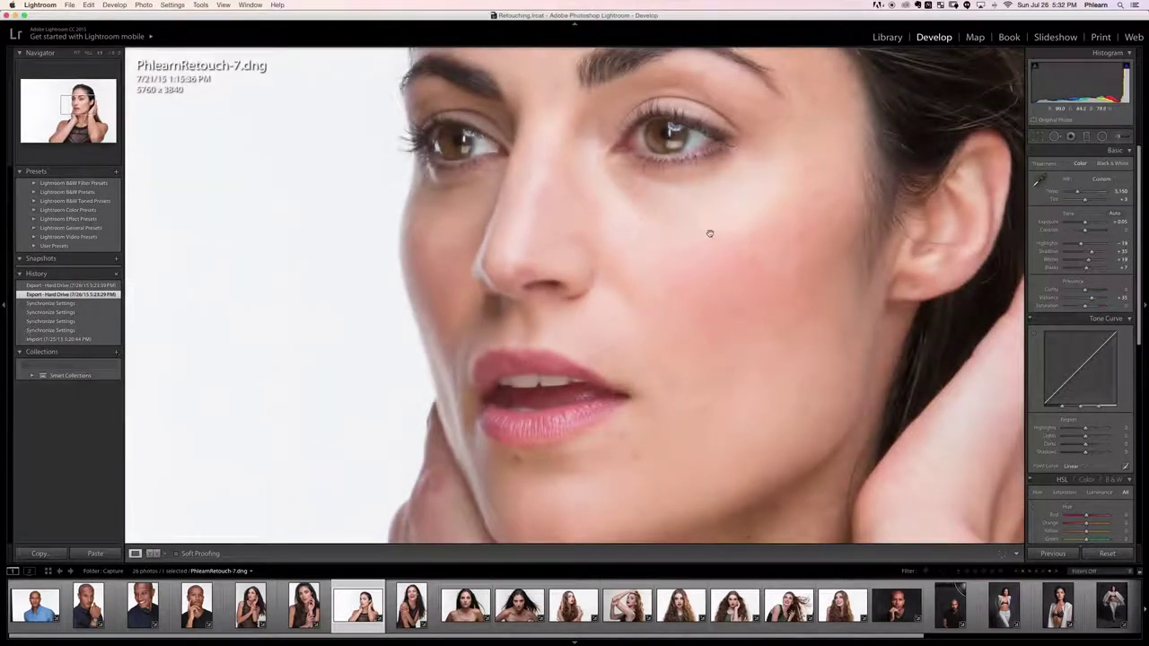
left_click_drag(709, 235, 514, 261)
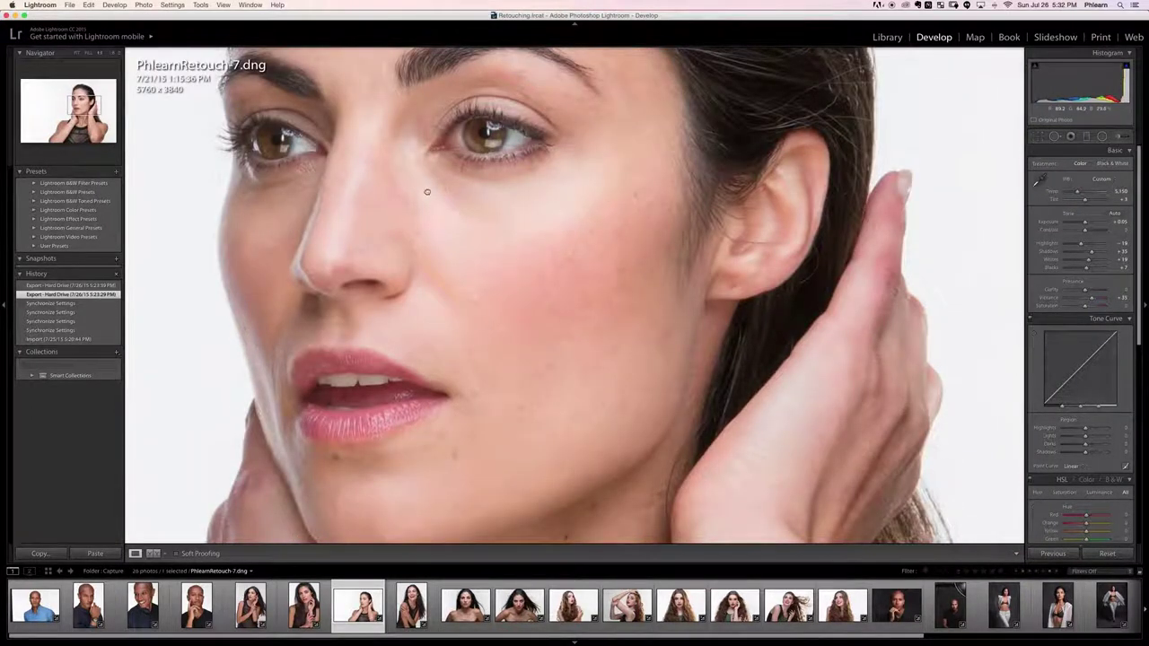
mouse_move(427, 193)
left_mouse_down()
mouse_move(518, 370)
mouse_move(493, 406)
mouse_move(441, 199)
left_mouse_up()
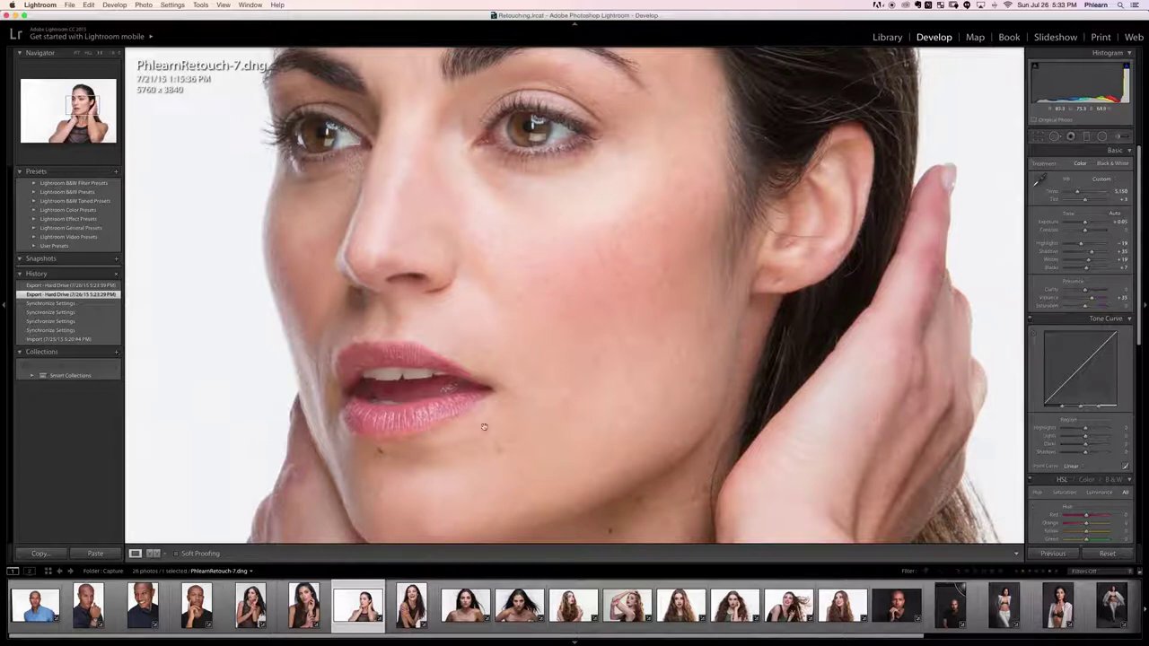
left_click_drag(594, 309, 593, 482)
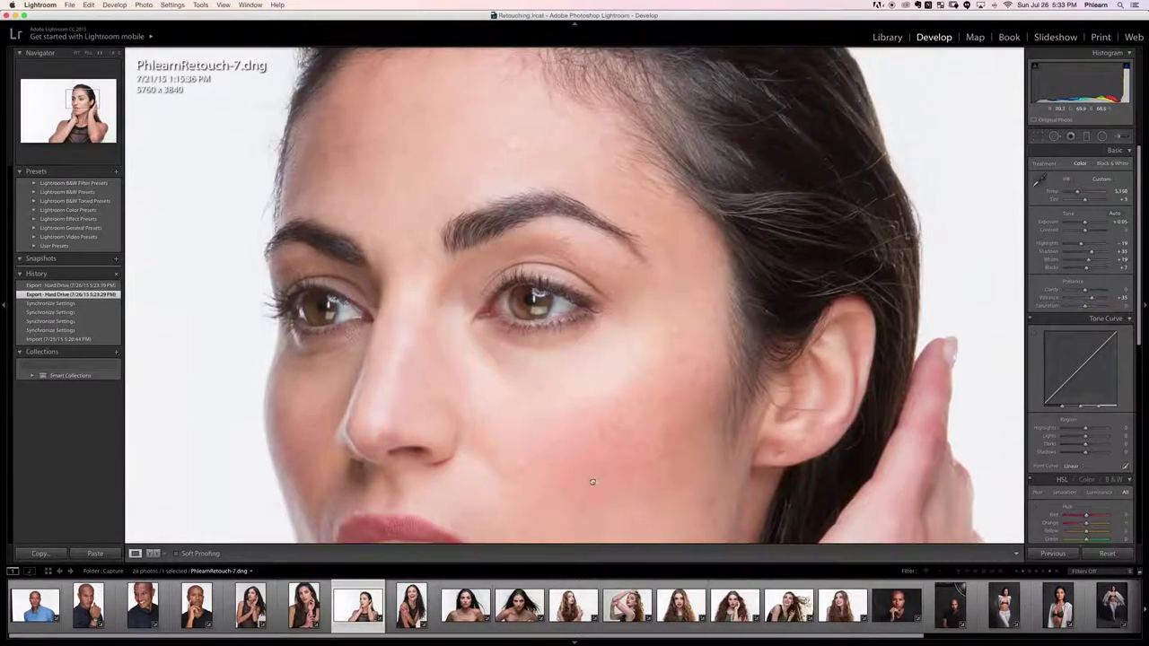
left_click(618, 404)
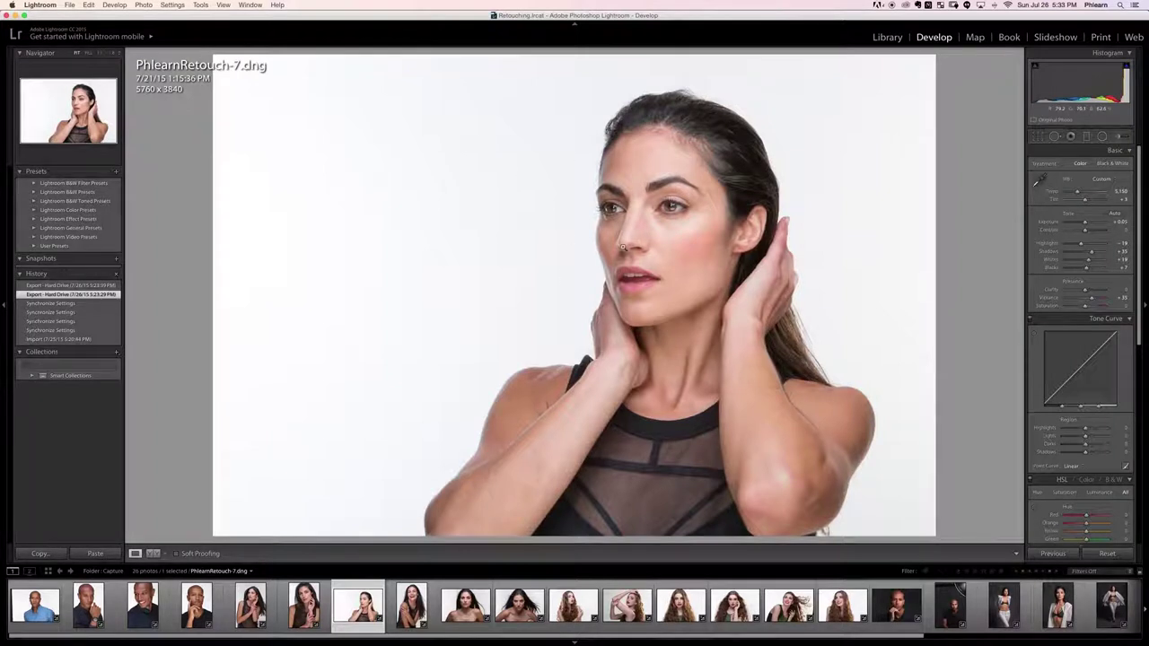
- Export the photo to the hard drive as a JPEG into the Images folder of 04 Skin
right_click(437, 218)
mouse_move(509, 417)
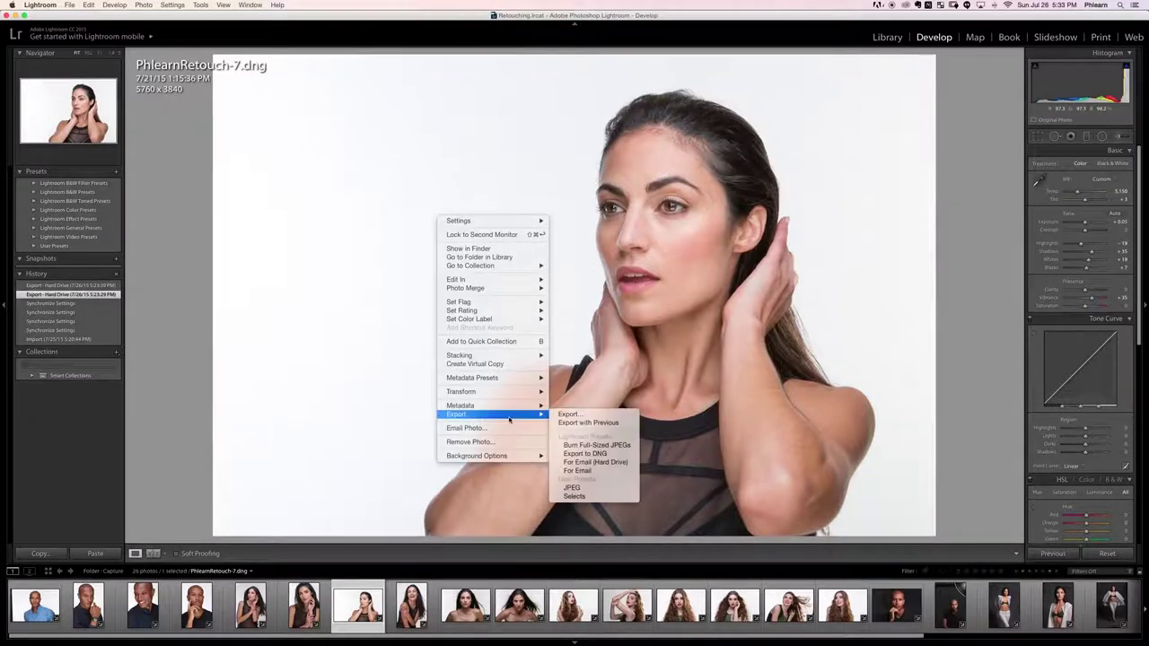
left_click(566, 416)
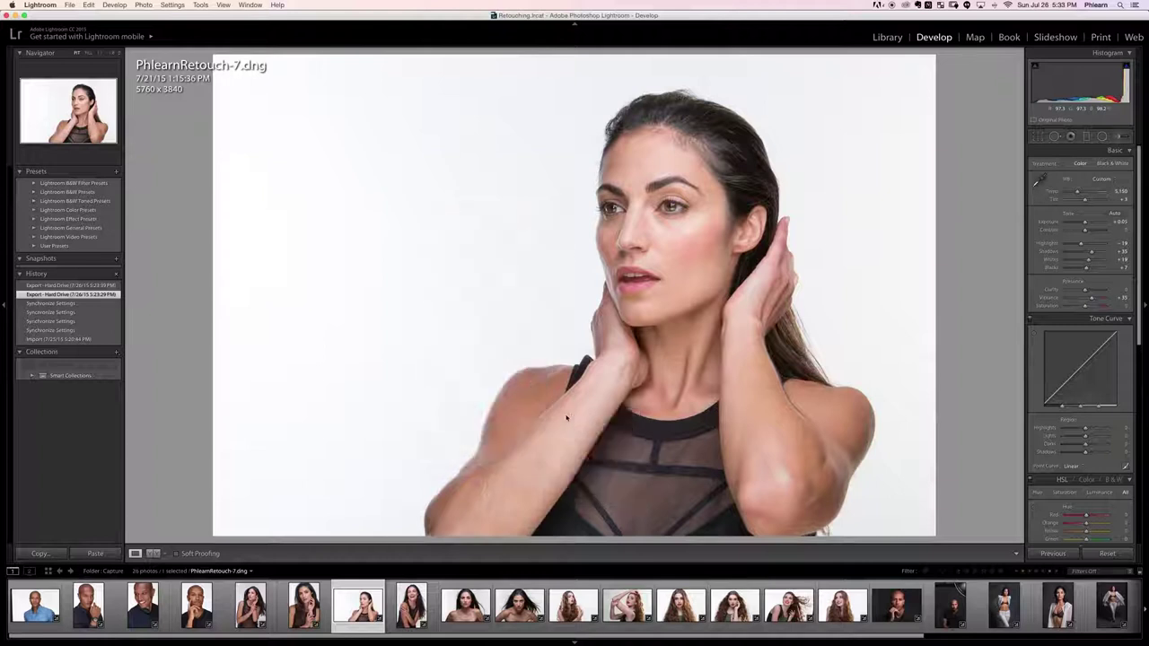
left_click_drag(574, 98, 555, 75)
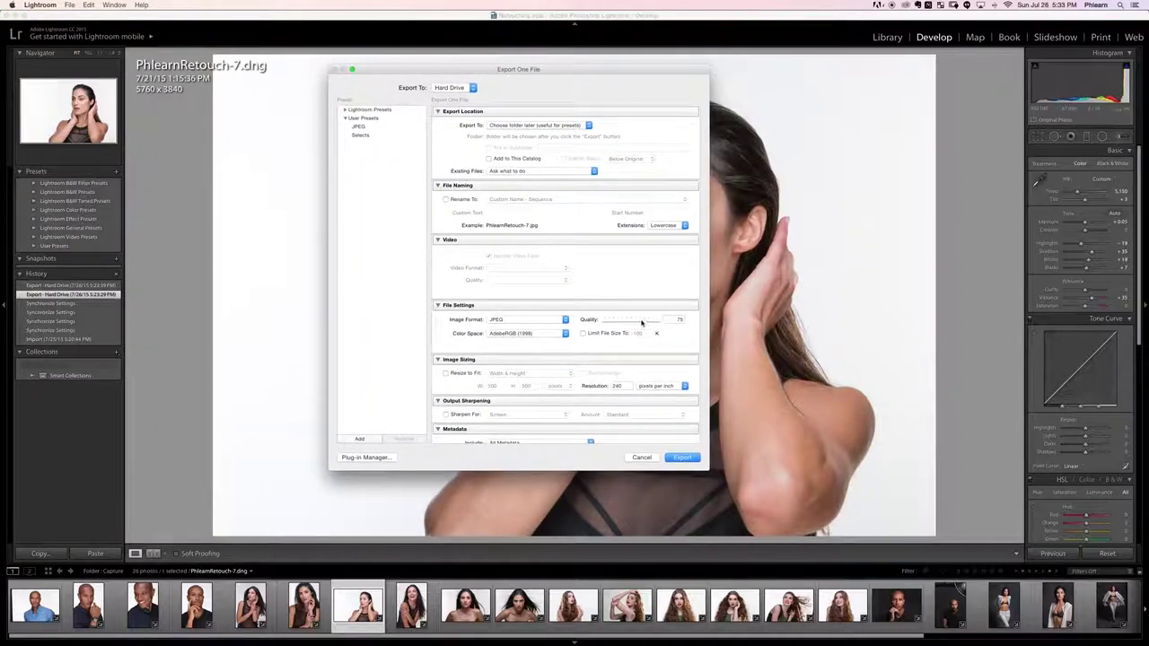
left_click(689, 458)
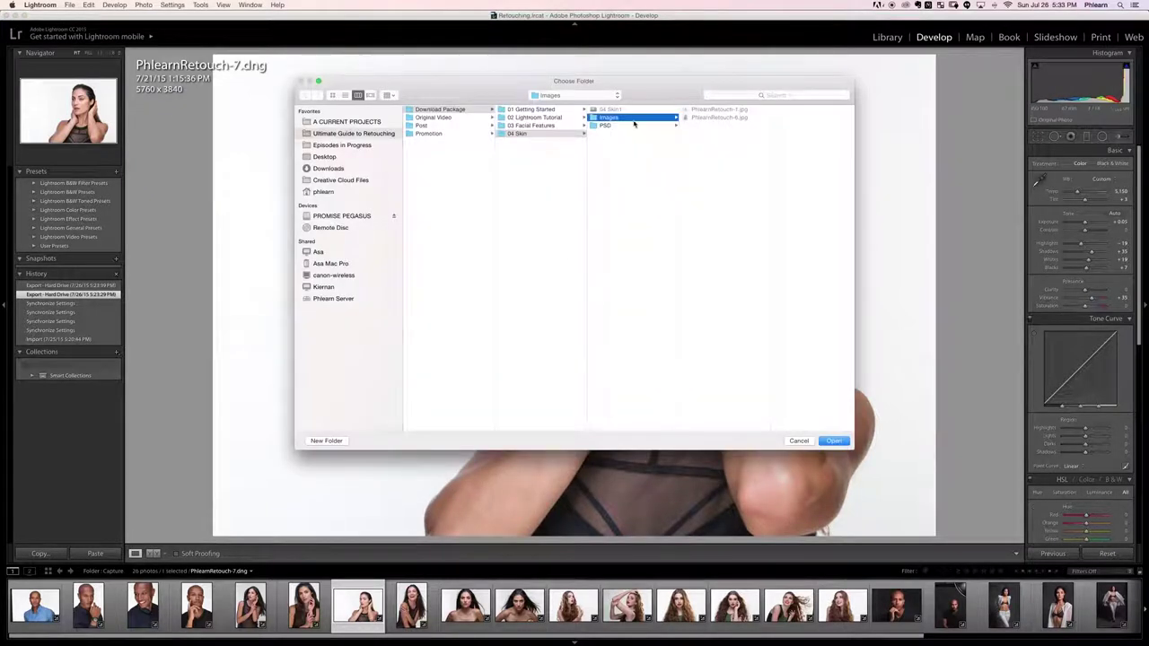
left_click(832, 441)
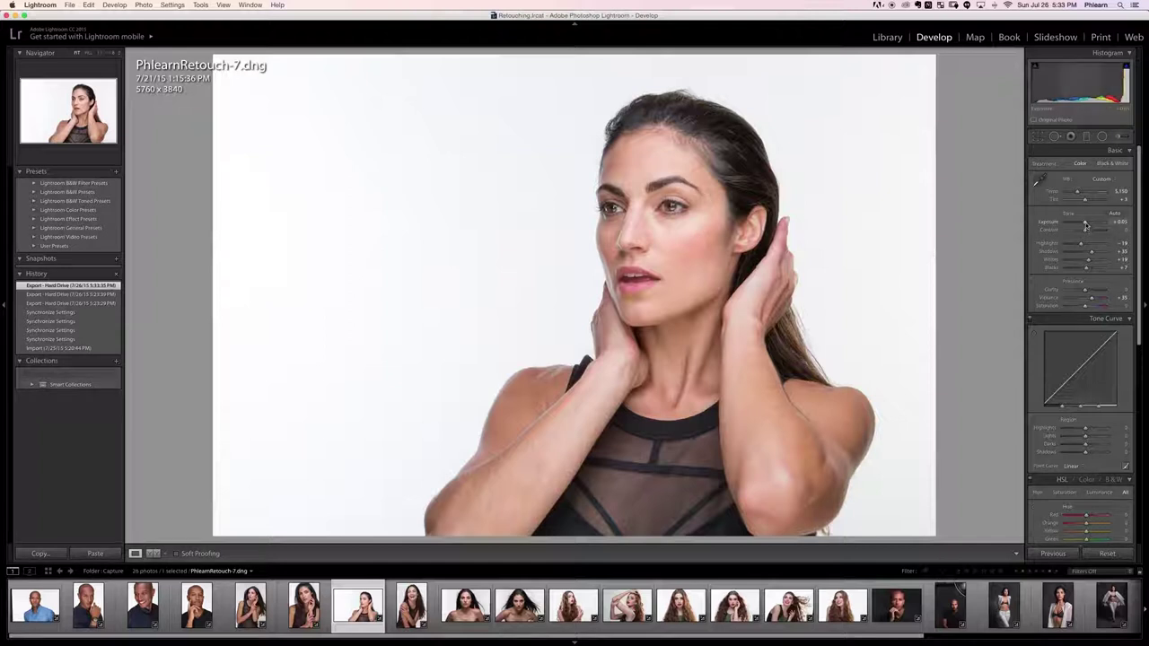
- Lower the photo's exposure to -1.35 and raise its vibrance to +53
left_click_drag(1085, 225, 1082, 227)
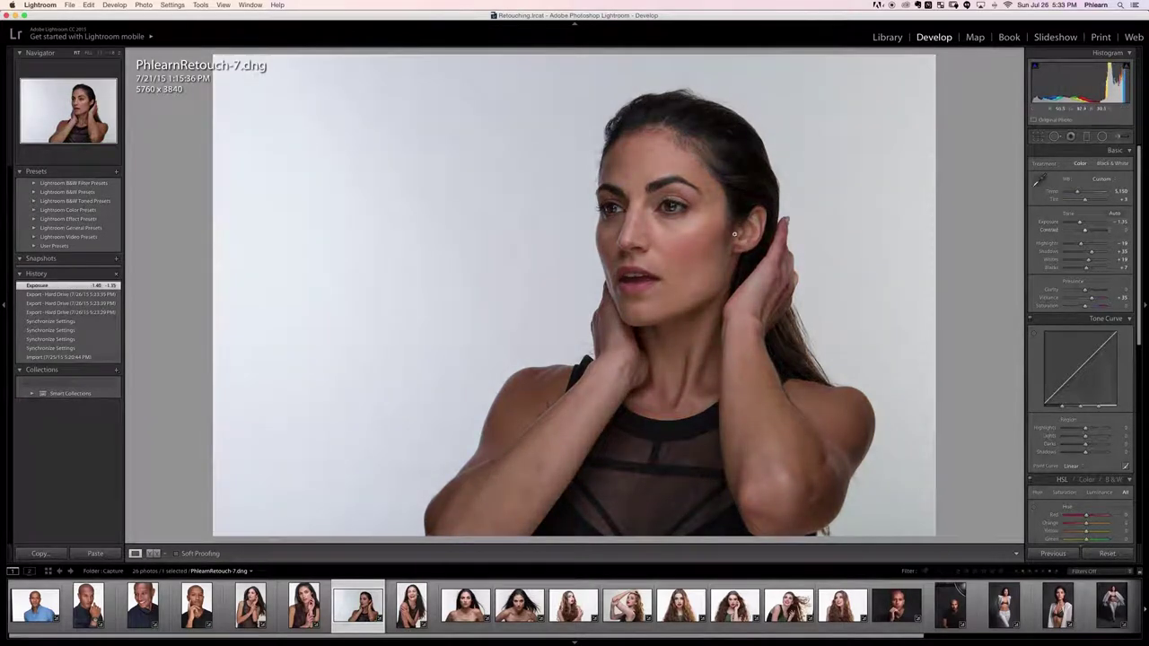
left_click(699, 235)
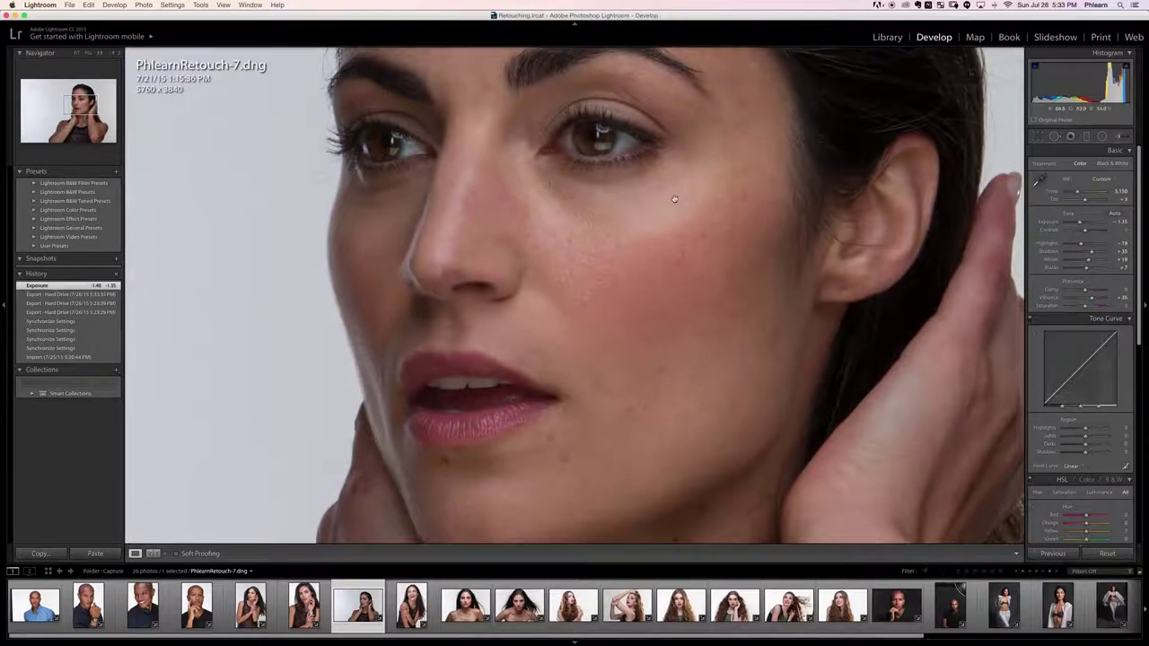
left_click_drag(674, 198, 622, 348)
left_click(620, 347)
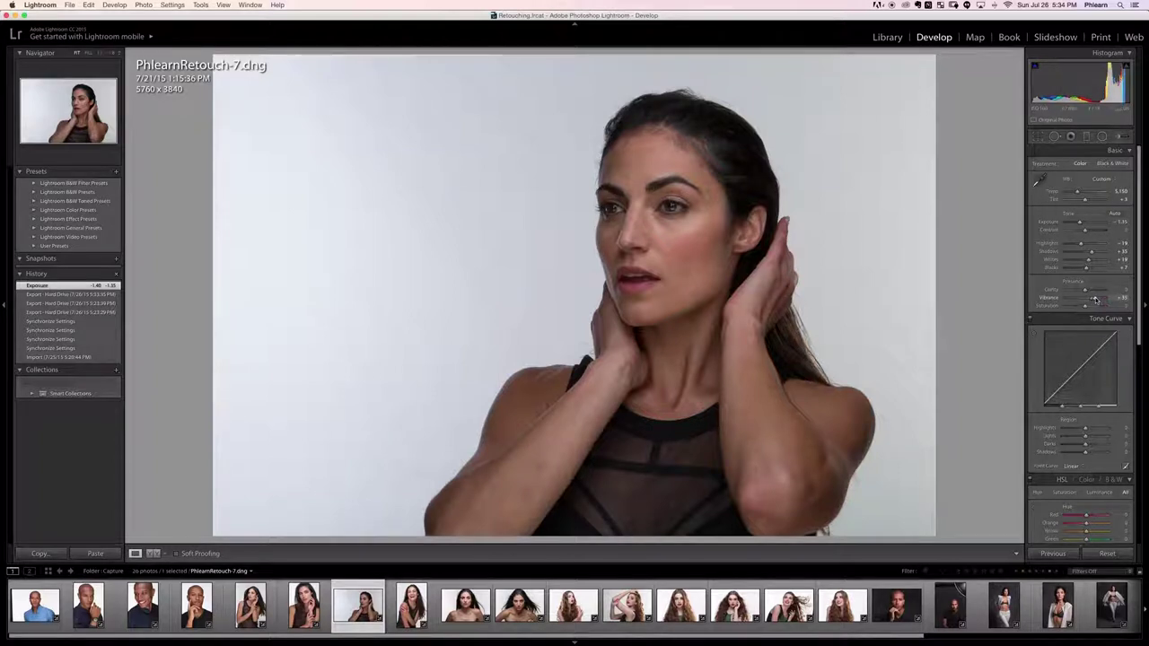
left_click_drag(1095, 299, 1096, 299)
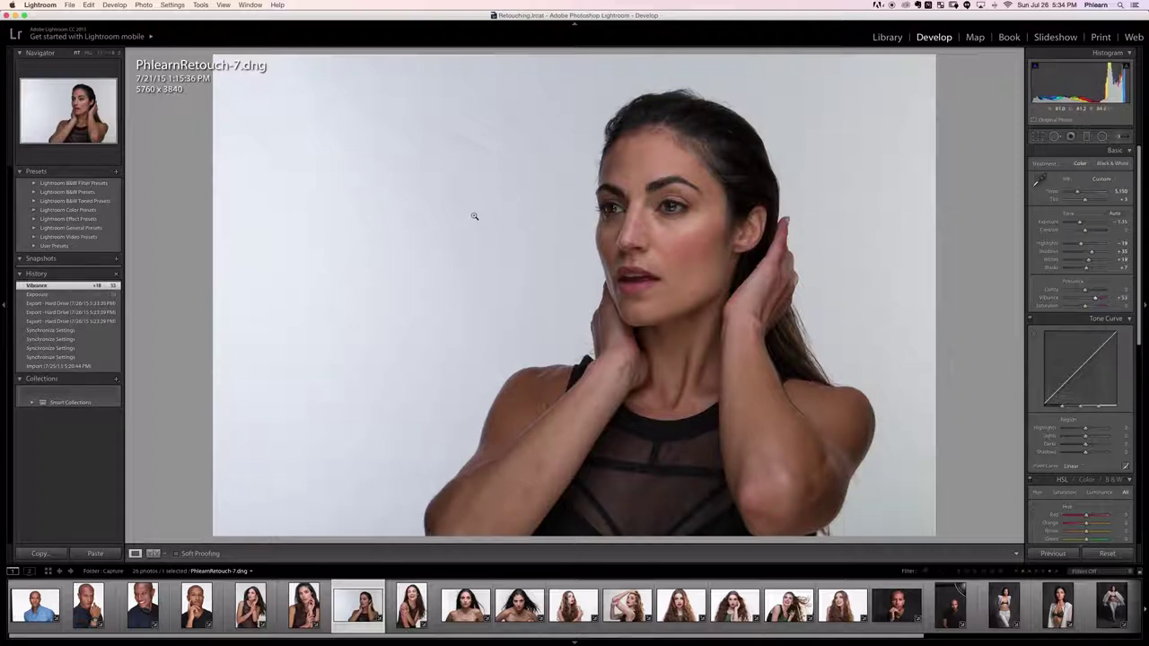
- Export the darker version with the previous settings to the Images folder under a unique name, and return the photo to its earlier exported history state
right_click(472, 168)
mouse_move(530, 363)
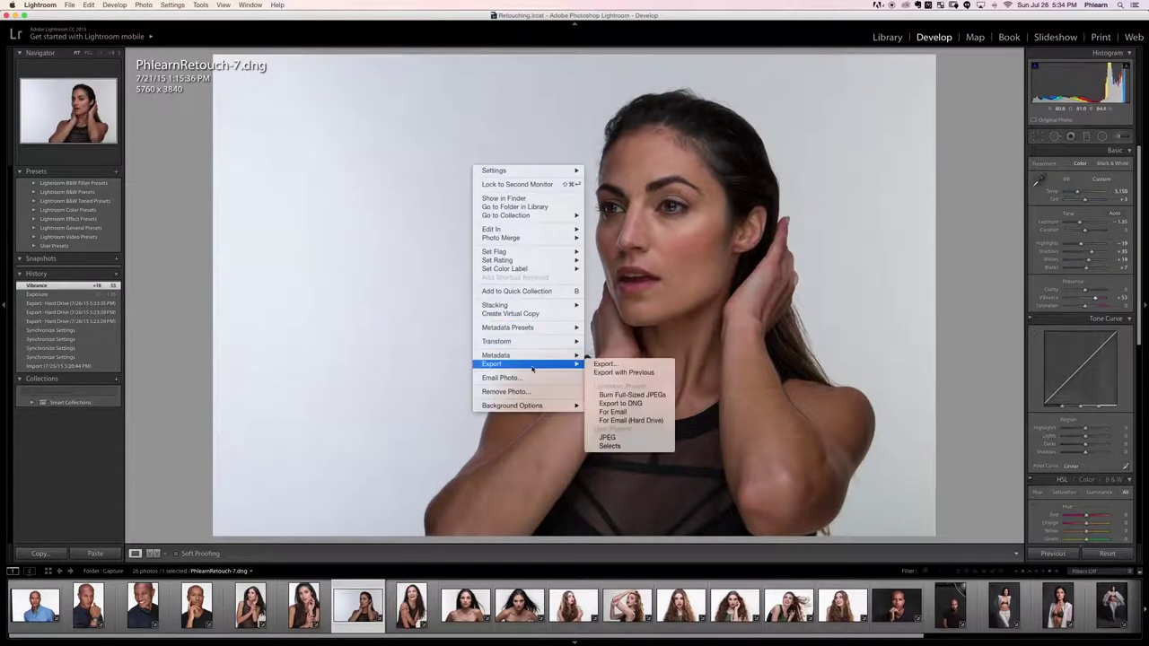
left_click(608, 372)
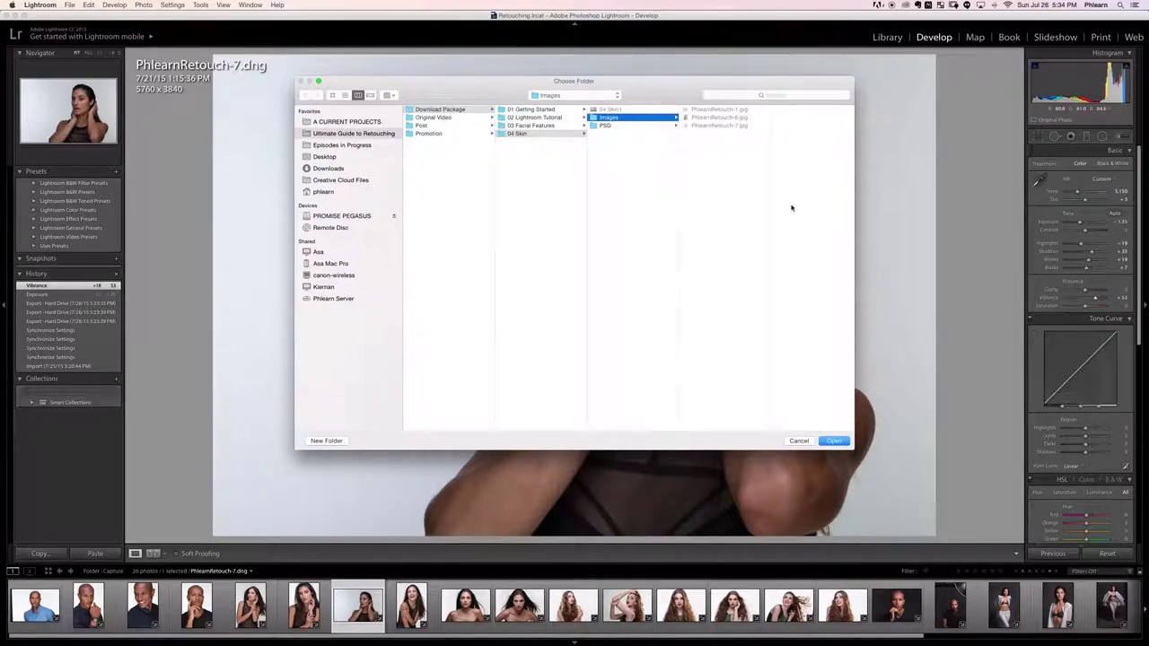
left_click(833, 441)
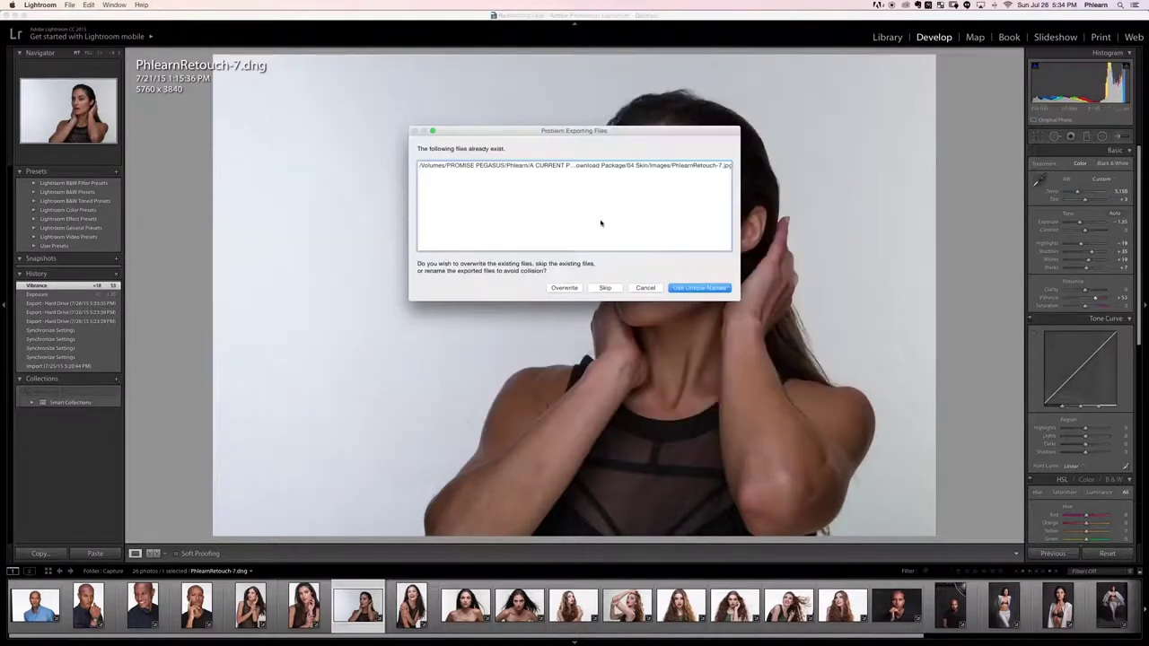
left_click(705, 288)
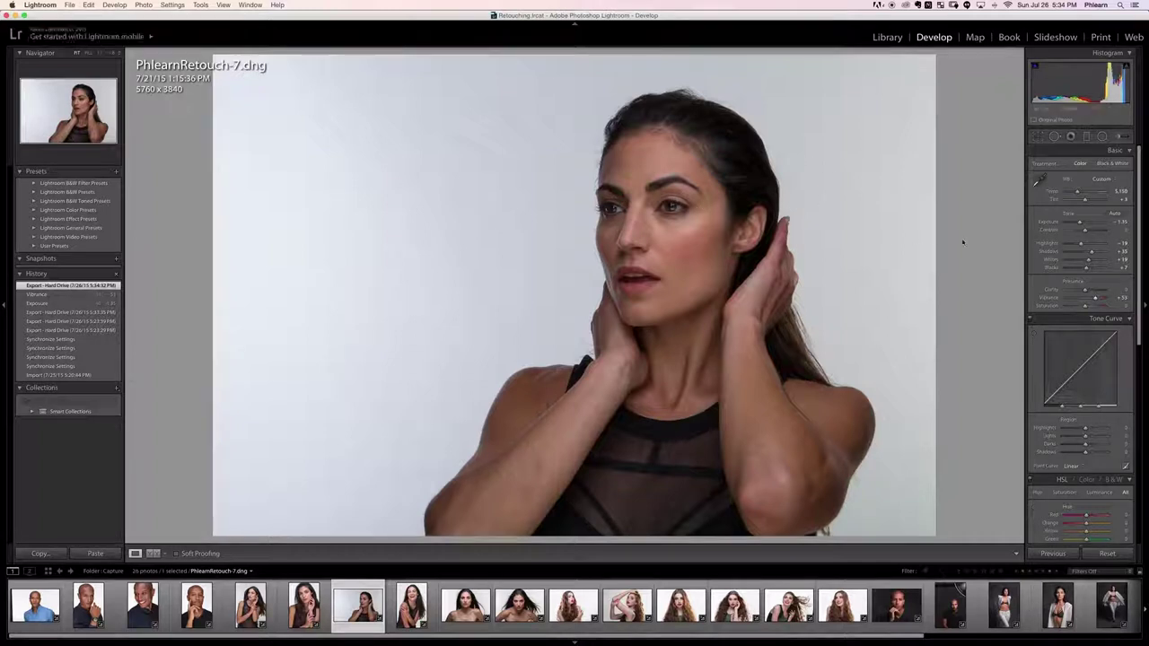
left_click(39, 311)
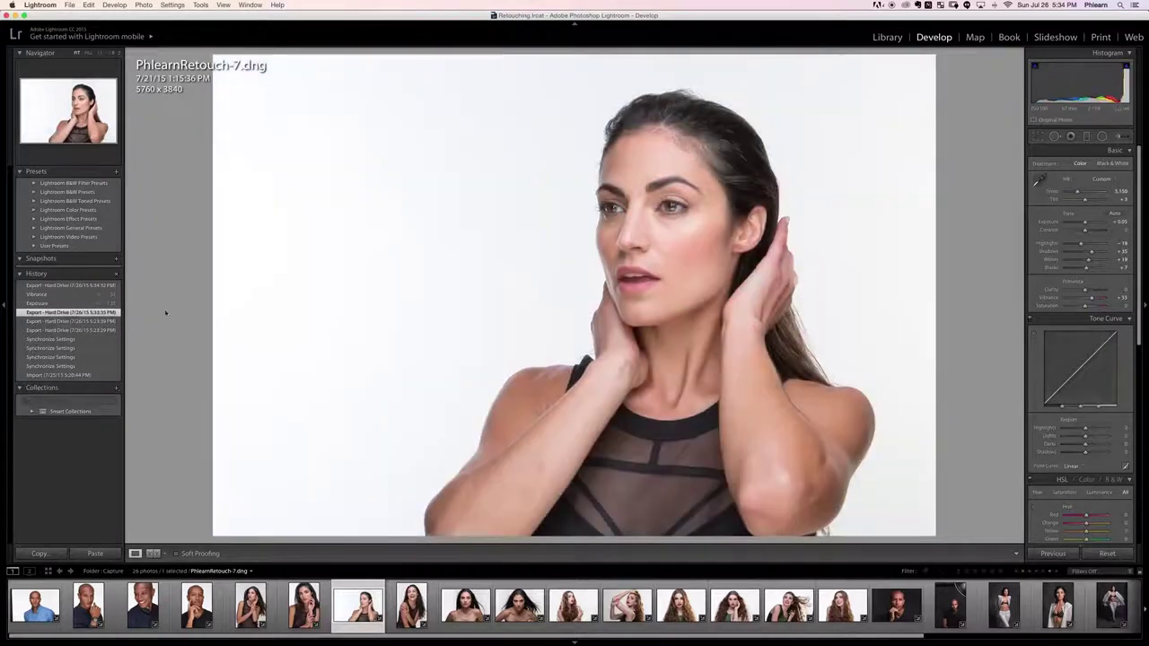
- Switch to Photoshop and open PhlearnRetouch-7-2.jpg and PhlearnRetouch-7.jpg together from the Images folder
key("super+h")
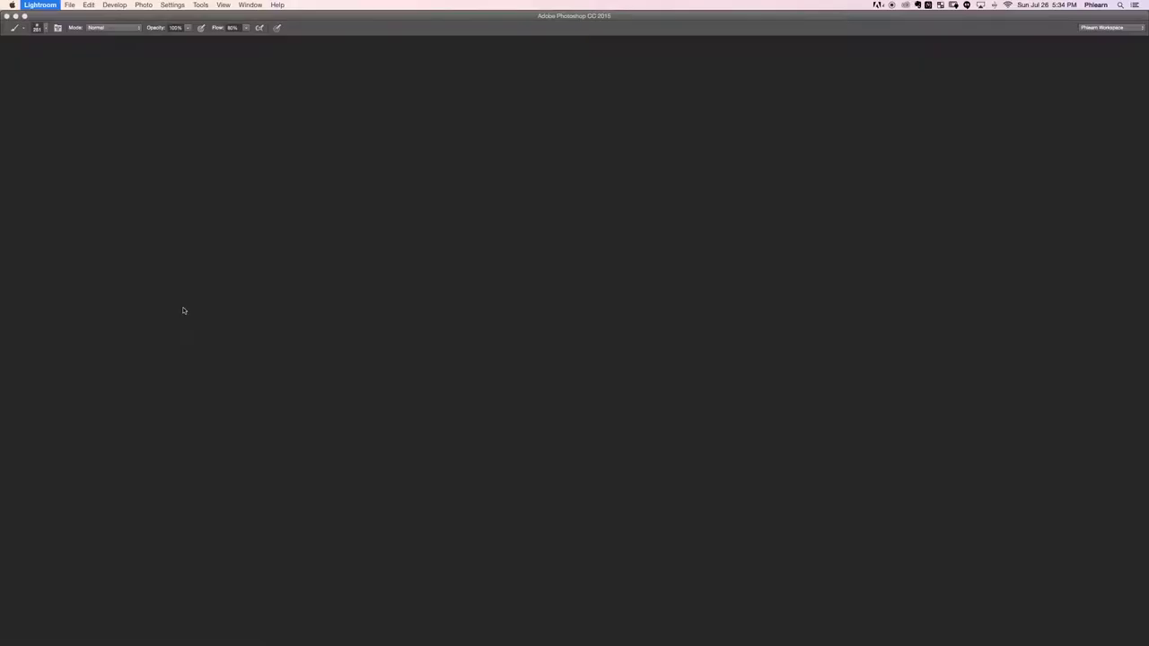
key("super+o")
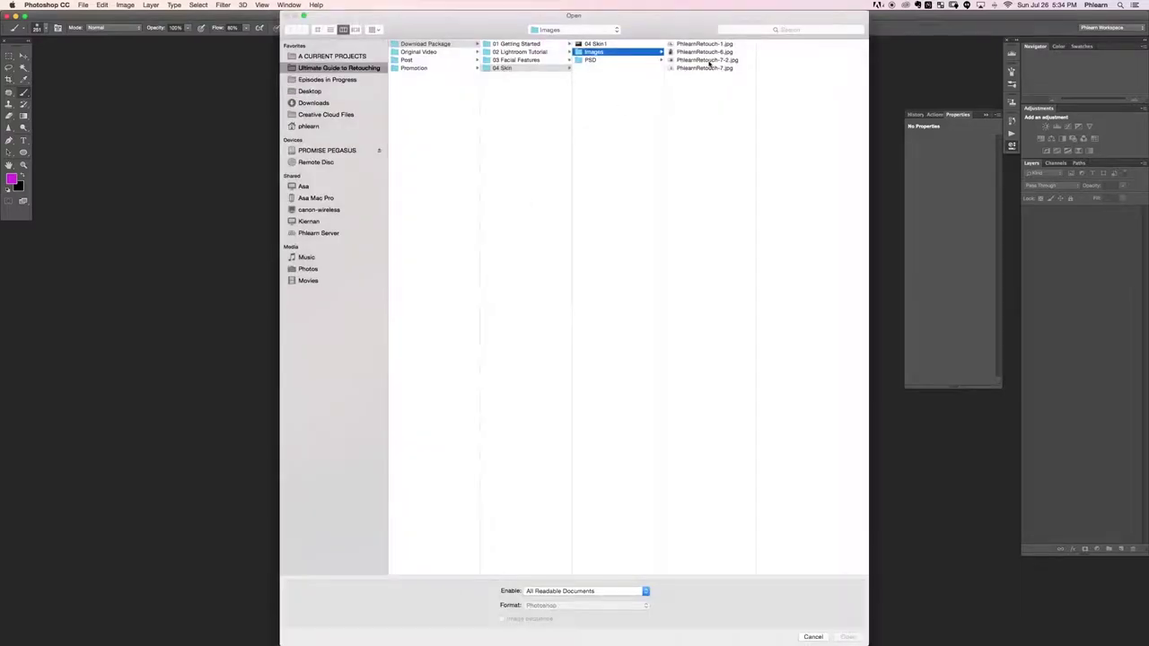
left_click(706, 60)
left_click(704, 69, "shift")
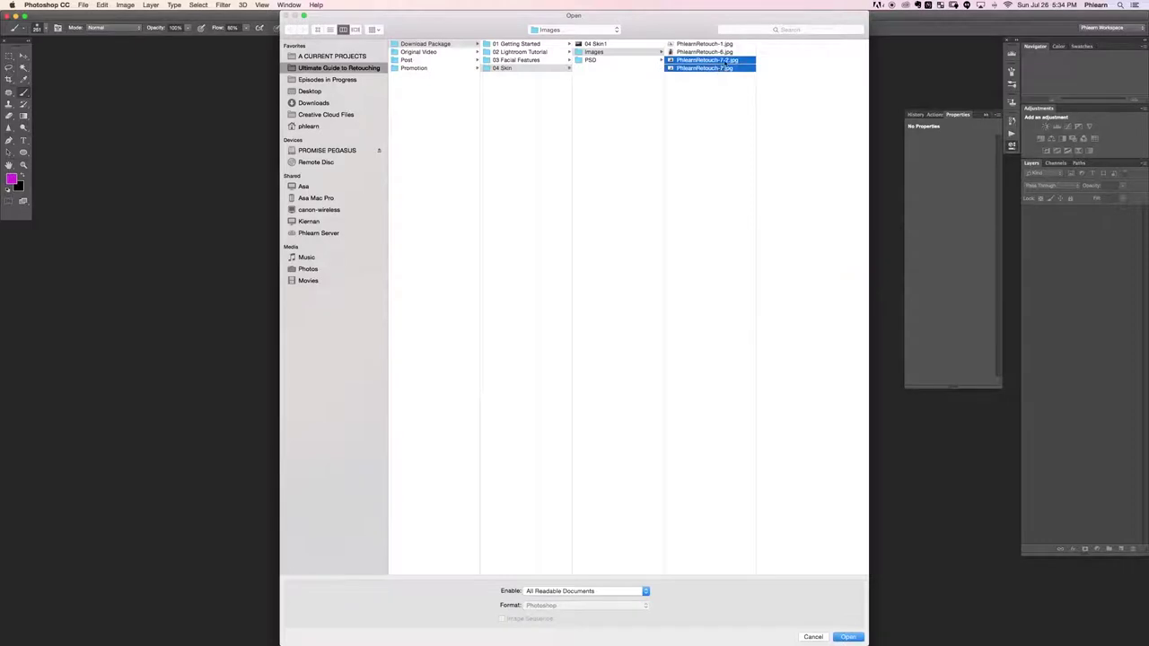
key("Return")
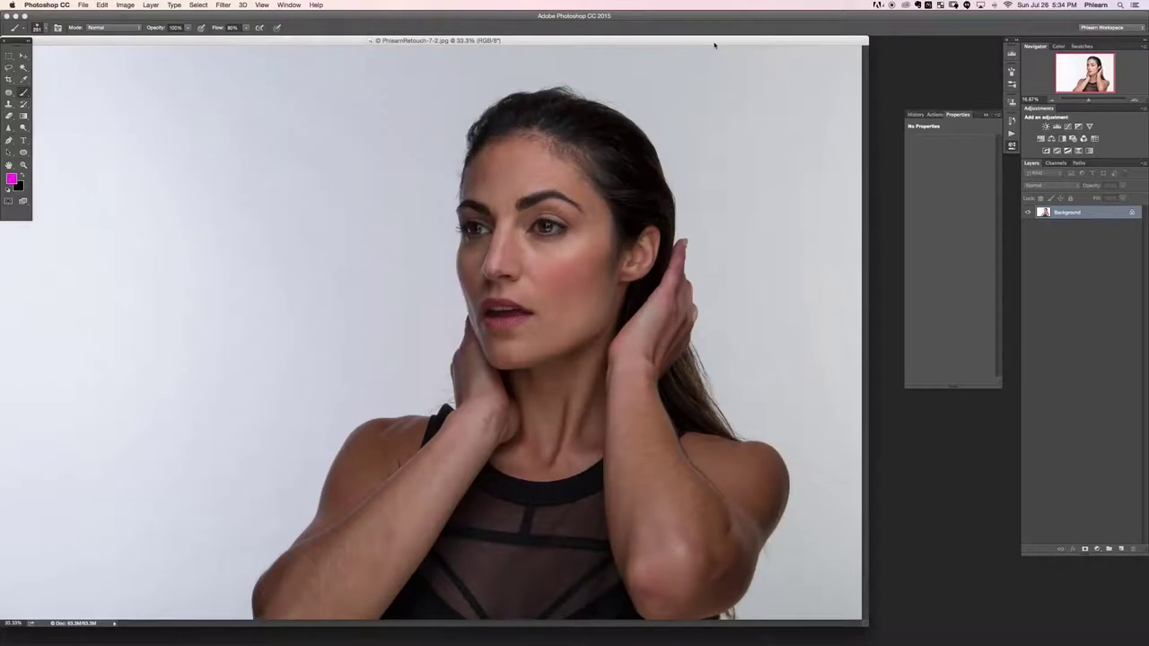
- Copy the darker PhlearnRetouch-7-2.jpg image as an aligned layer into PhlearnRetouch-7.jpg and close the darker file
key("super+minus")
key("super+minus")
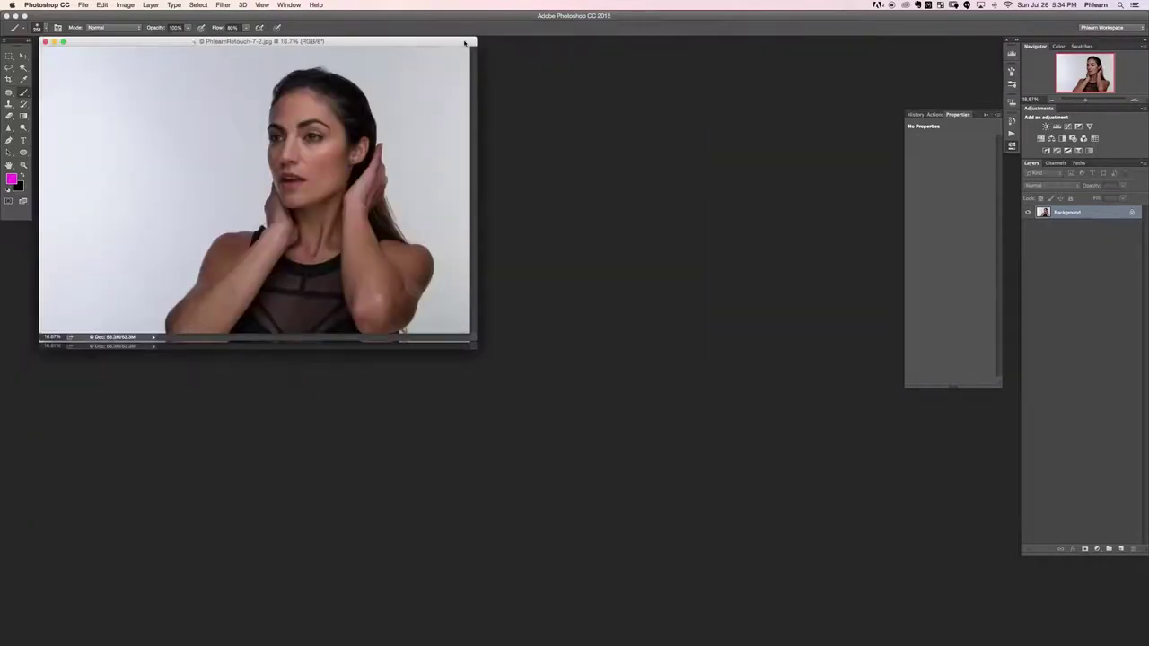
key("v")
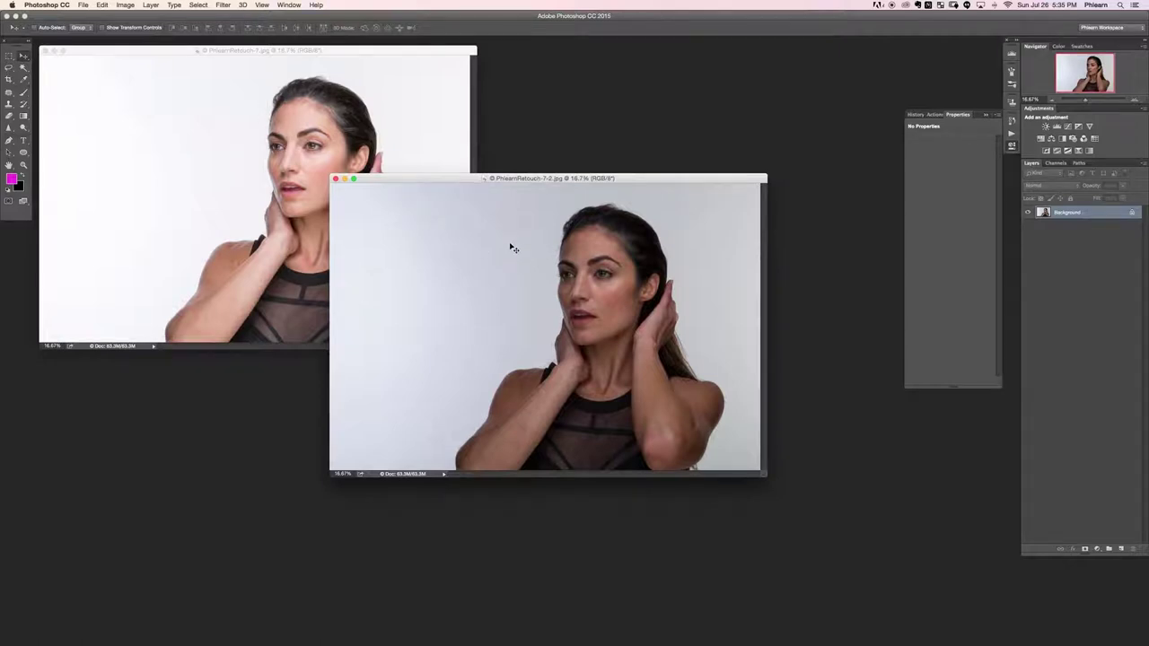
left_click_drag(422, 218, 309, 135)
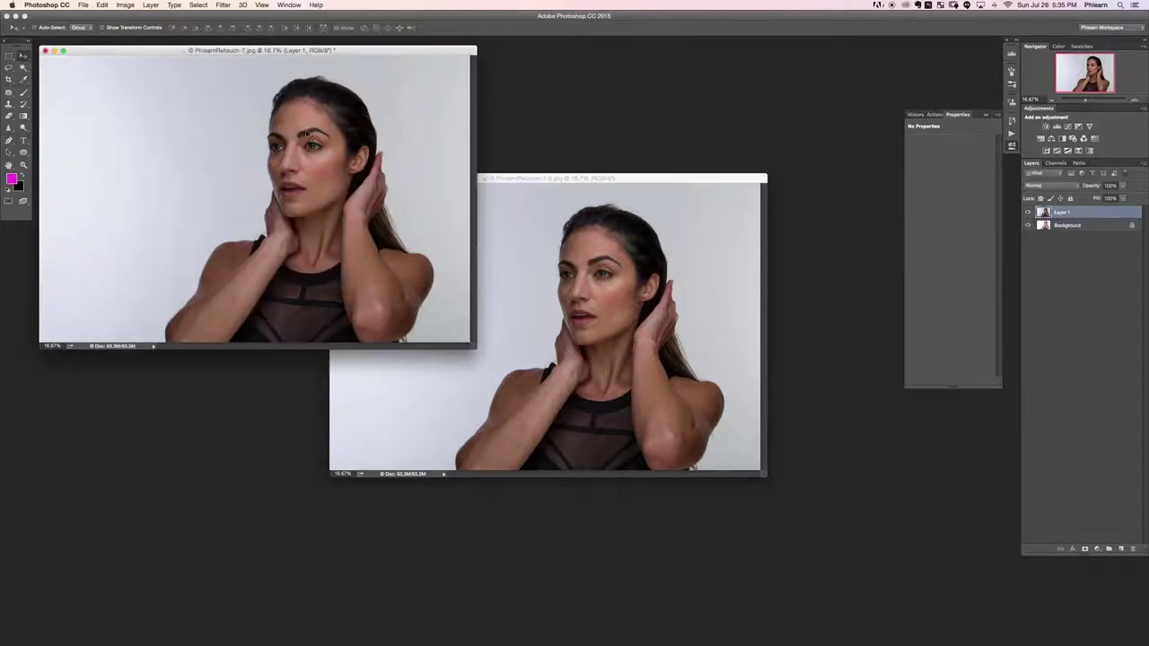
left_click(551, 178)
left_click(336, 180)
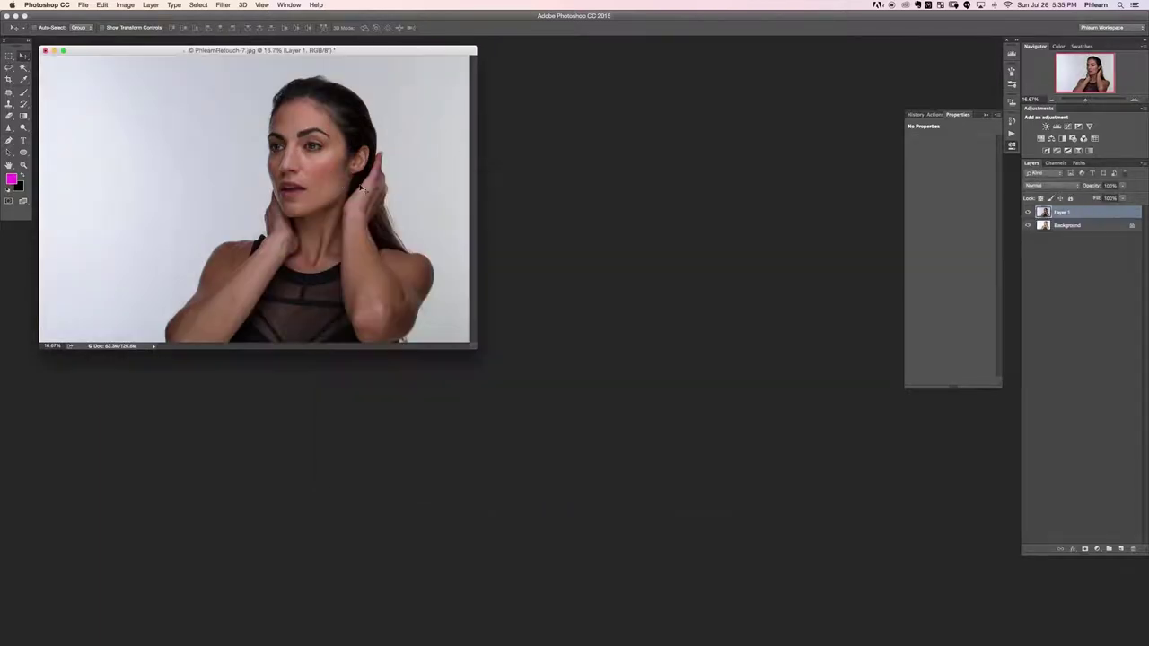
- Compare the darker exposure with the bright Background in full-screen view by toggling the visibility of Layer 1
key("f")
key("super+0")
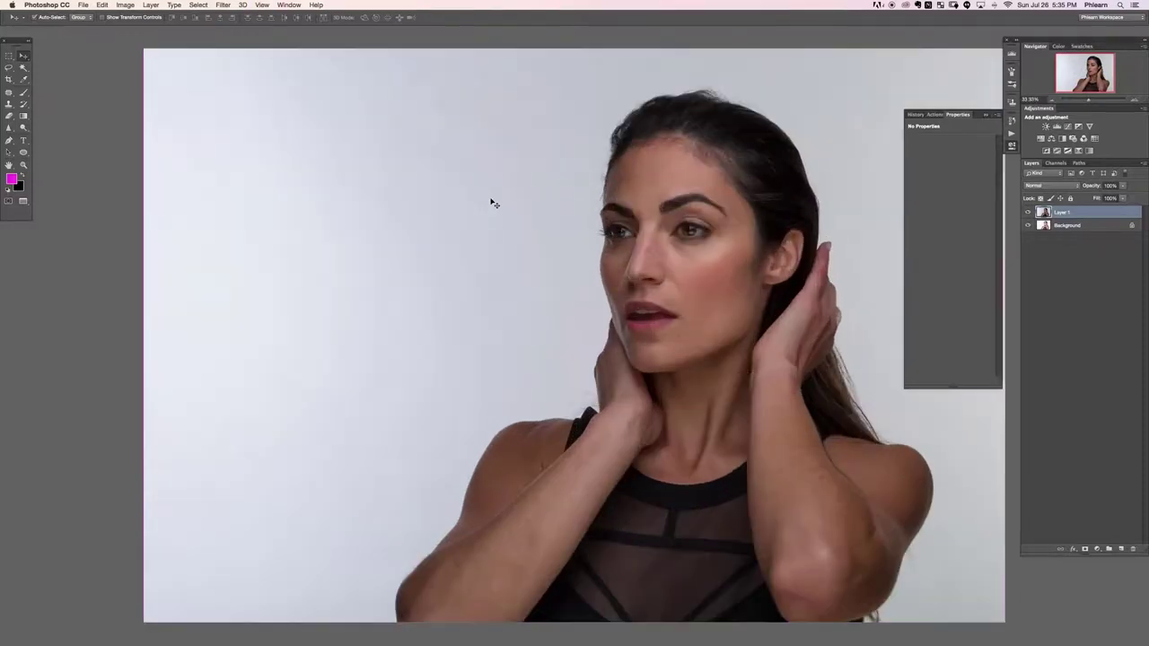
left_click_drag(635, 284, 510, 282)
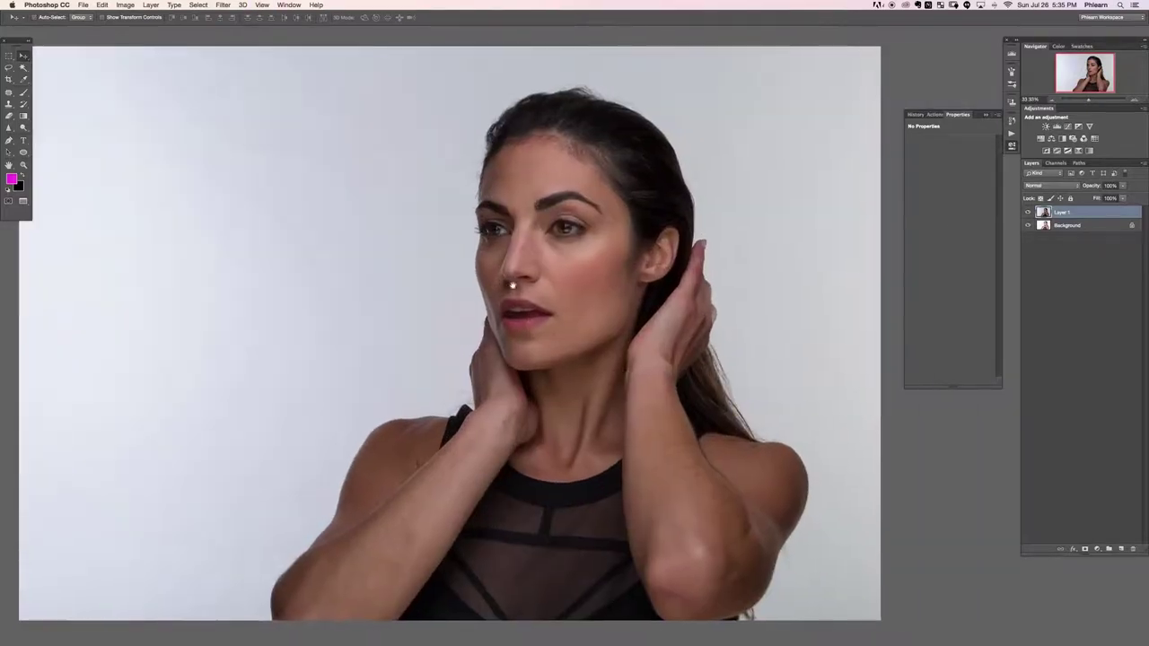
left_click(1028, 212)
left_click(1029, 213)
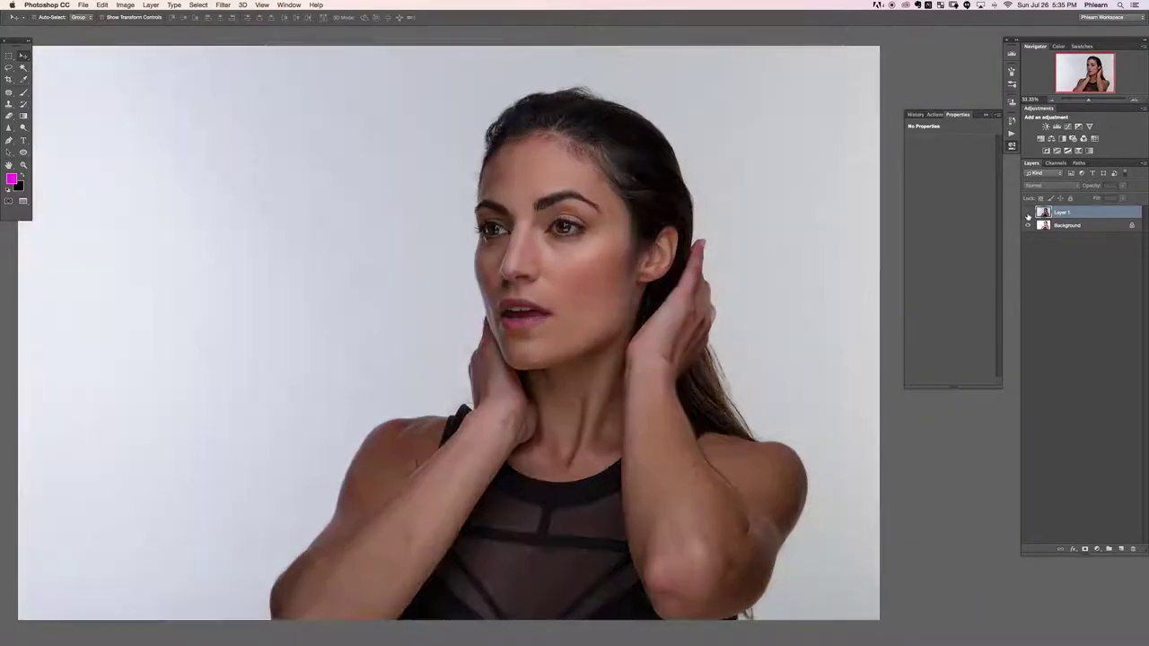
left_click(1028, 213)
left_click(1029, 213)
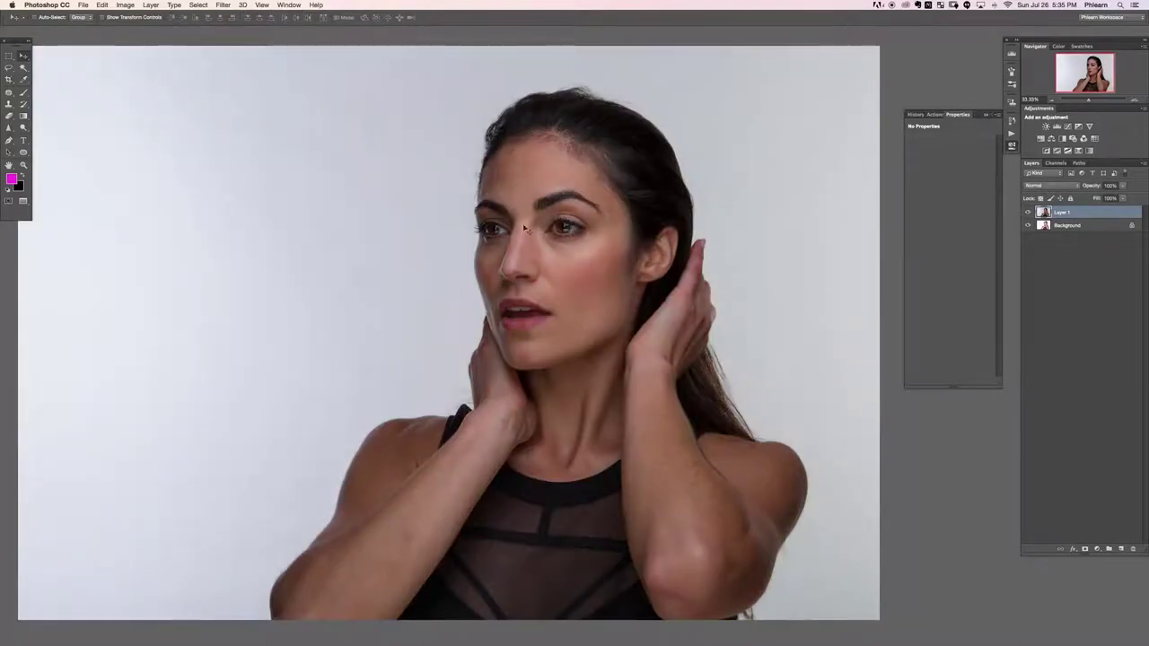
left_click(1027, 211)
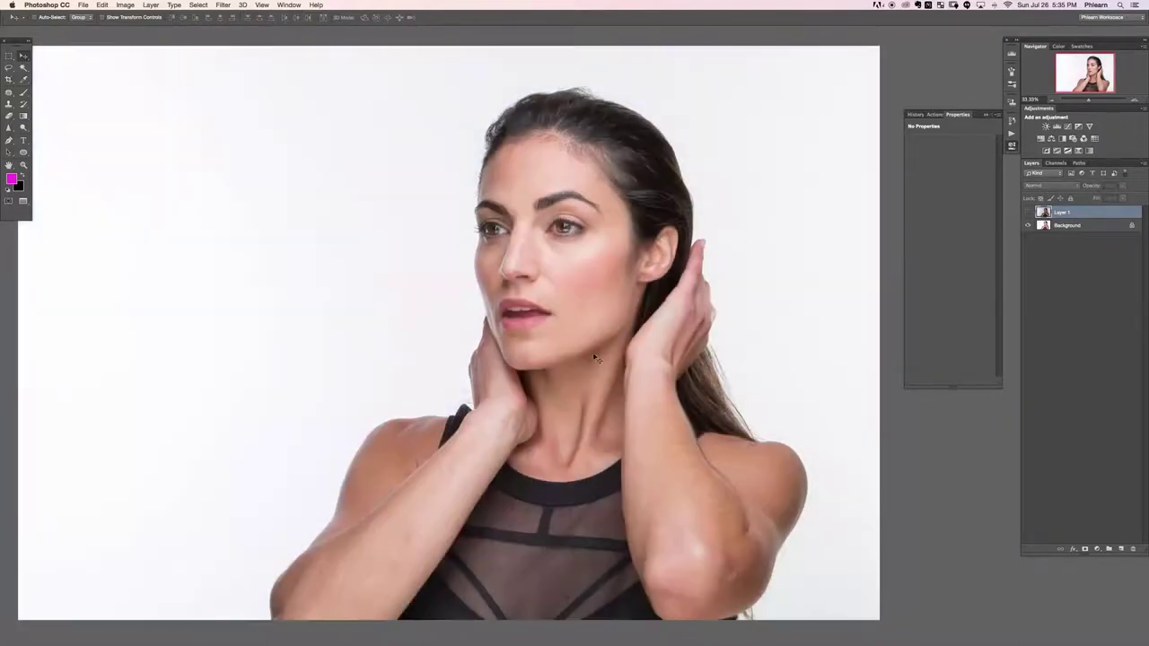
left_click(1028, 212)
left_click(1027, 213)
key("super+minus")
left_click_drag(691, 331, 717, 308)
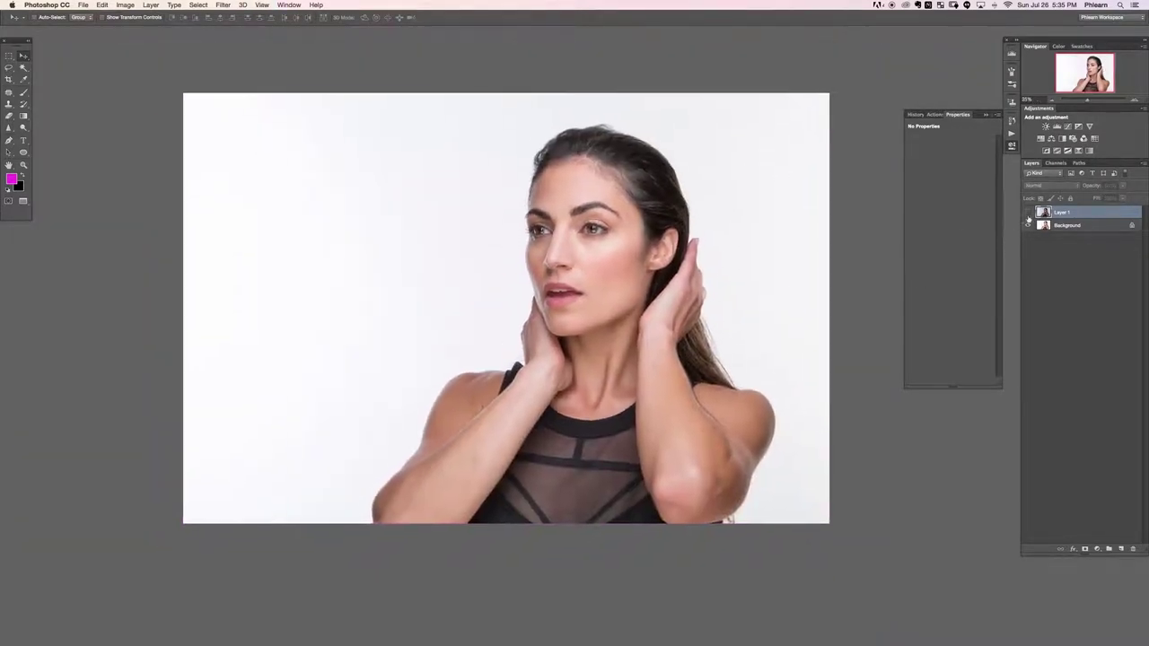
left_click(1028, 213)
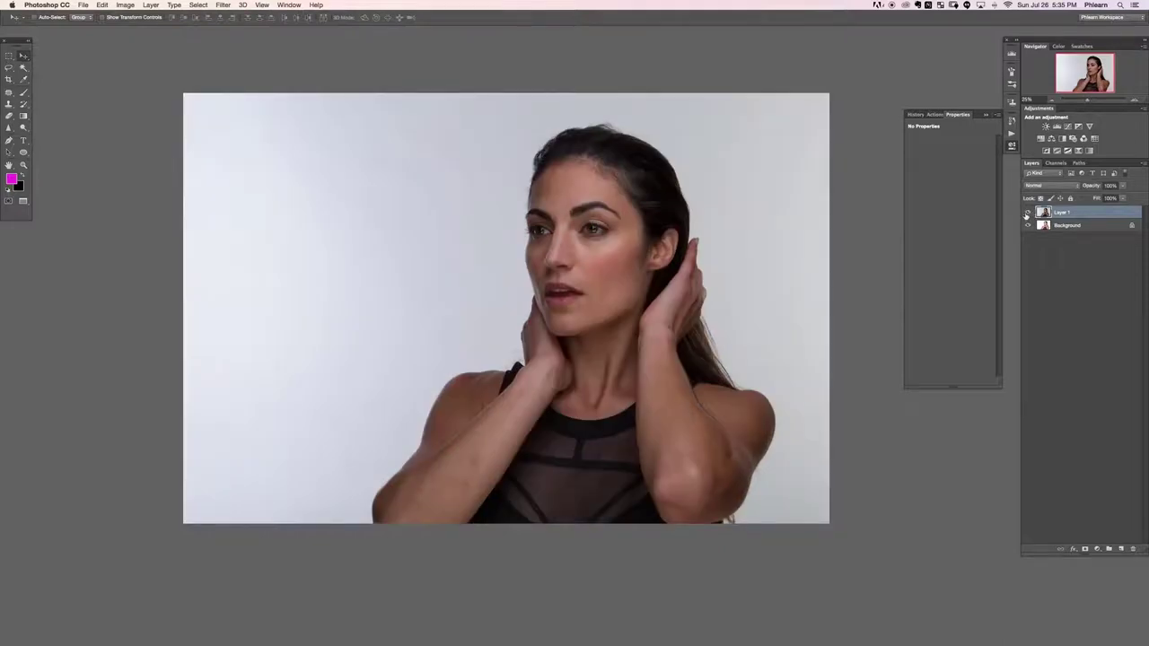
- Recheck the darker Layer 1 against the Background by toggling its visibility, and leave Layer 1 shown
left_click(1028, 213)
left_click(1028, 212)
left_click(1028, 212)
left_click(1028, 213)
left_click_drag(635, 339, 668, 339)
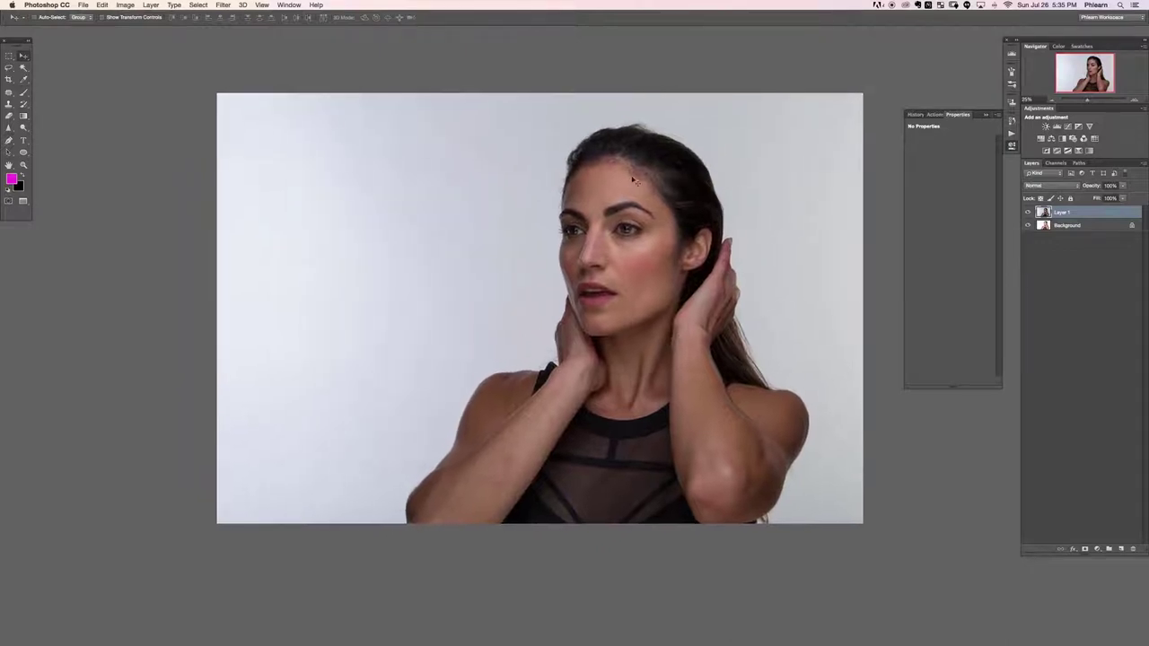
- In Layer 1's Blending Options, split the Blend If This Layer black slider to 0 / 255 so the dark exposure fades in the shadows
double_click(1086, 213)
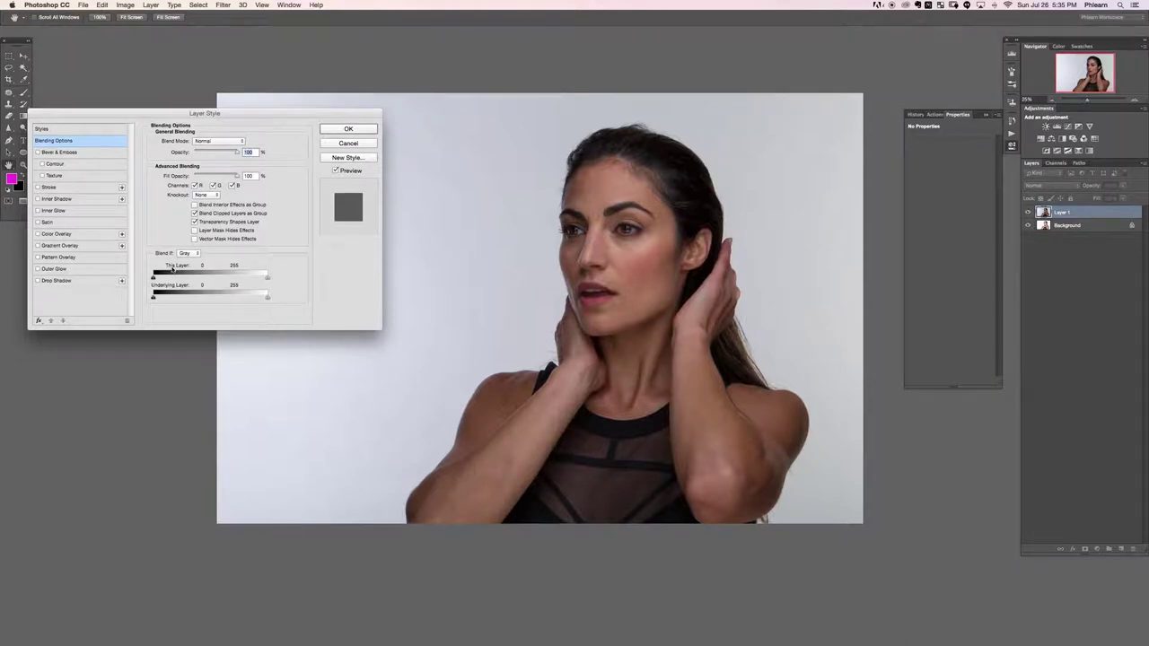
key("alt")
left_click_drag(154, 279, 168, 280)
left_click_drag(263, 279, 217, 281)
left_click_drag(154, 280, 303, 268)
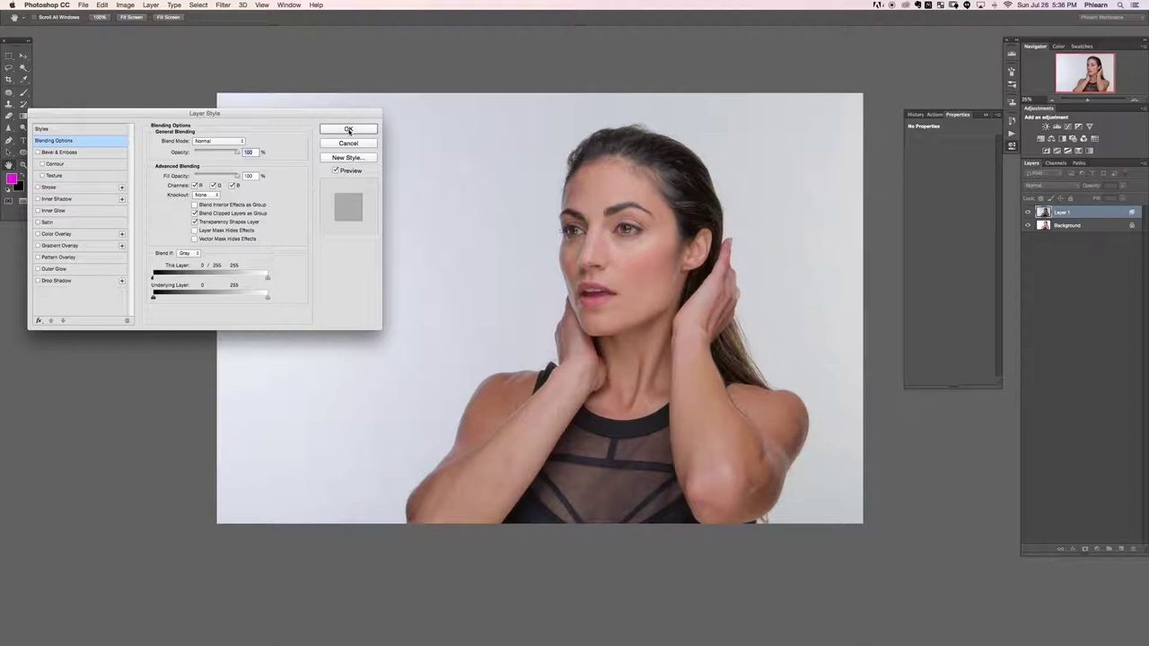
left_click(349, 131)
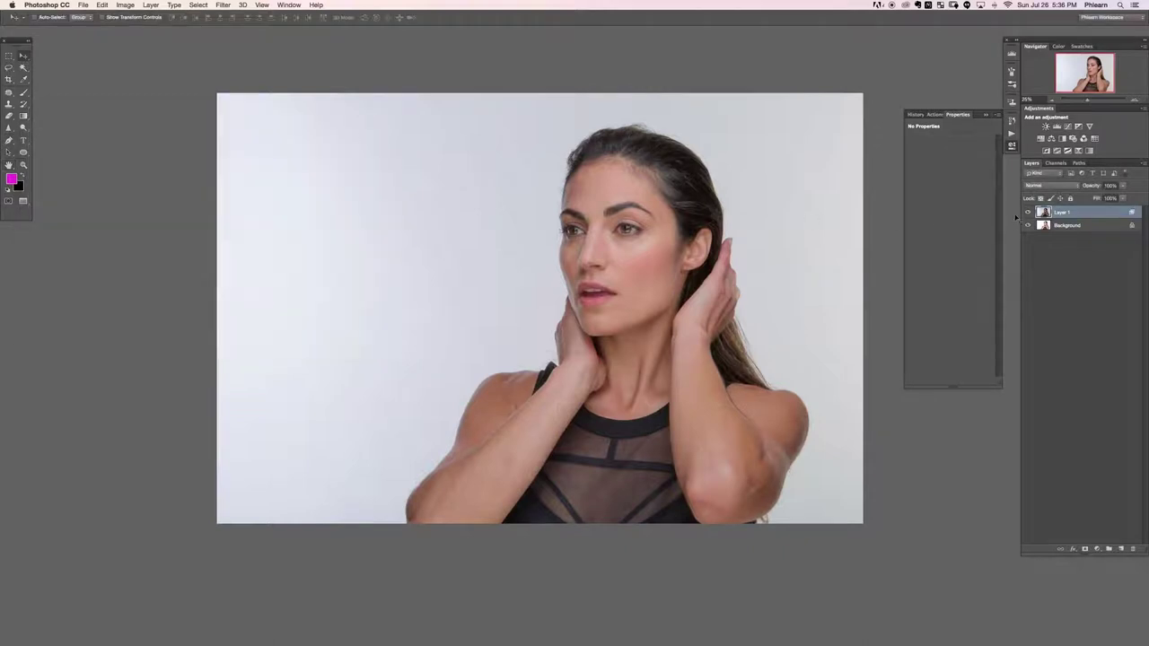
- Compare the full image with and without the blended Layer 1
left_click(1027, 212)
left_click(1028, 212)
left_click(1029, 211)
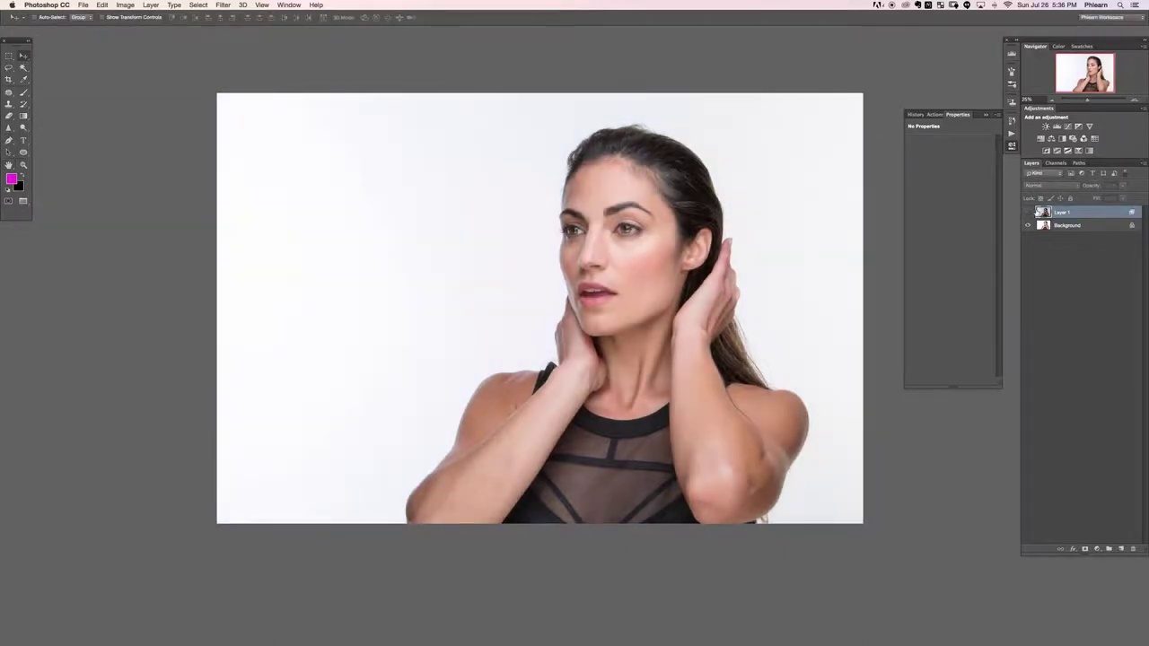
left_click(1026, 212)
left_click(1026, 212)
left_click(1026, 212)
left_click(1026, 213)
left_click(1025, 213)
left_click(1026, 212)
left_click(1026, 212)
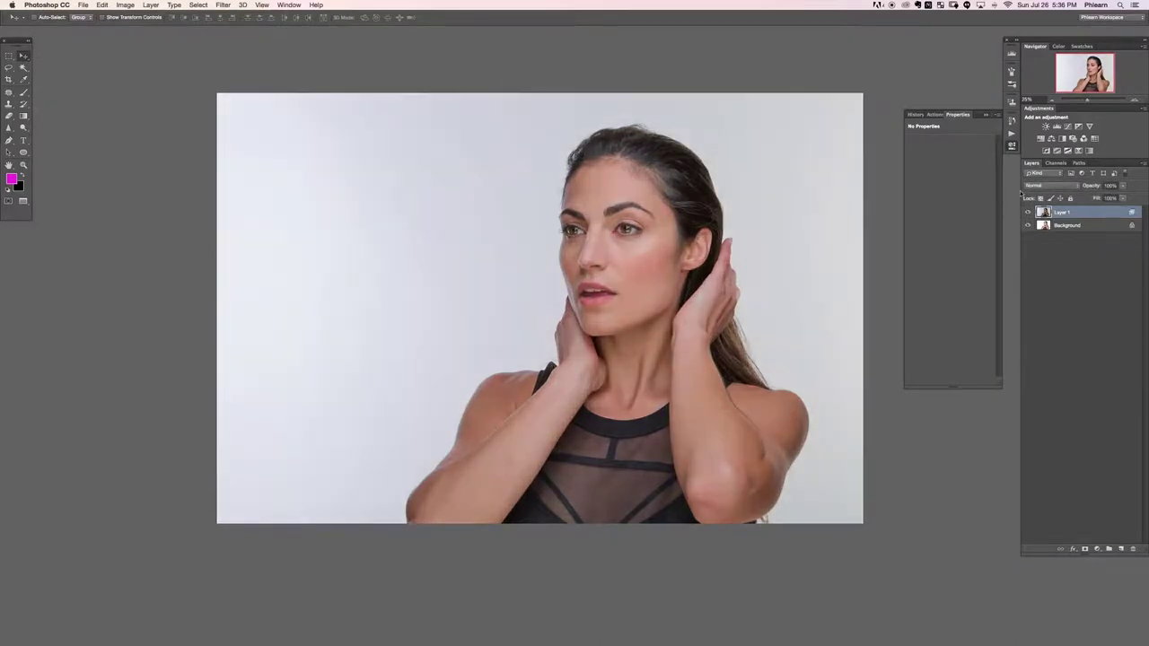
- Examine the face at 66.67% zoom with Layer 1 hidden and shown
key("super+equal")
key("super+equal")
key("super+equal")
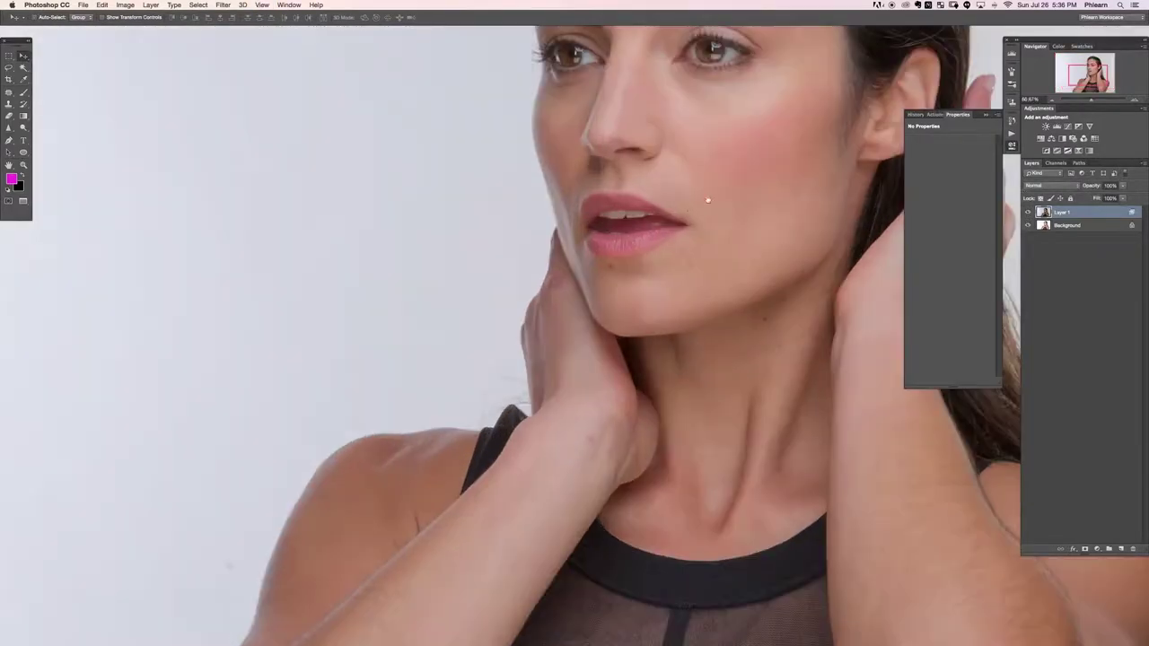
left_click_drag(708, 200, 579, 431)
left_click(1030, 213)
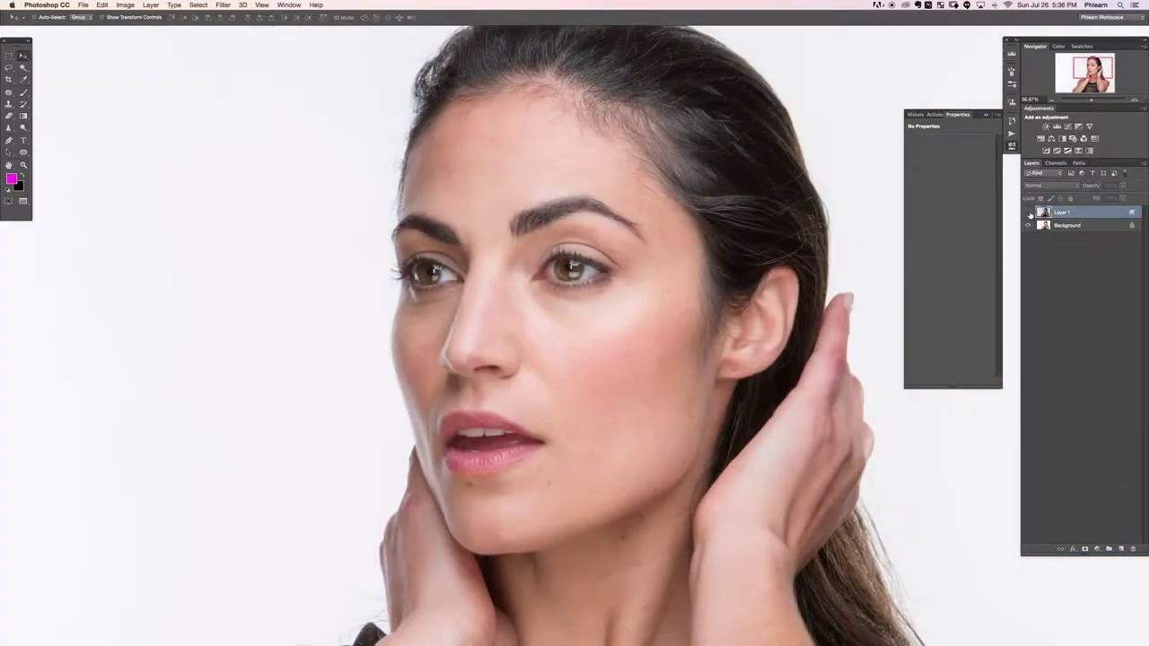
left_click(1031, 213)
left_click(1030, 212)
left_click(1031, 213)
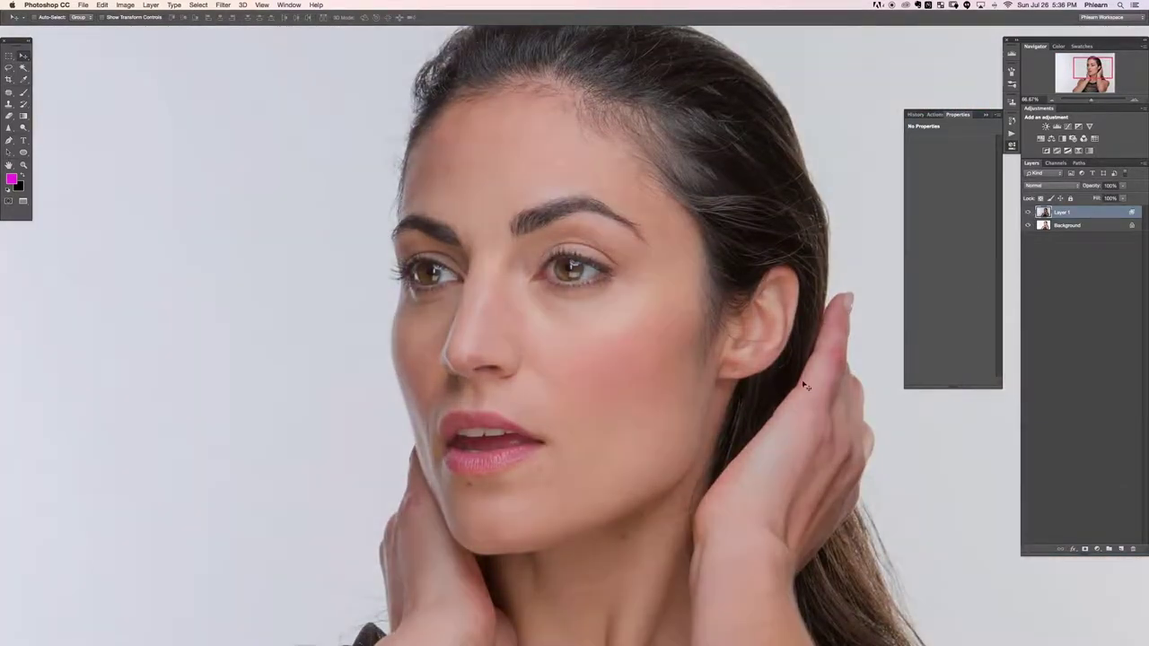
- Add a black layer mask to Layer 1 and brush the darker exposure into the face highlights at 30% flow, correcting the edges with black
scroll(733, 398, "right", 5)
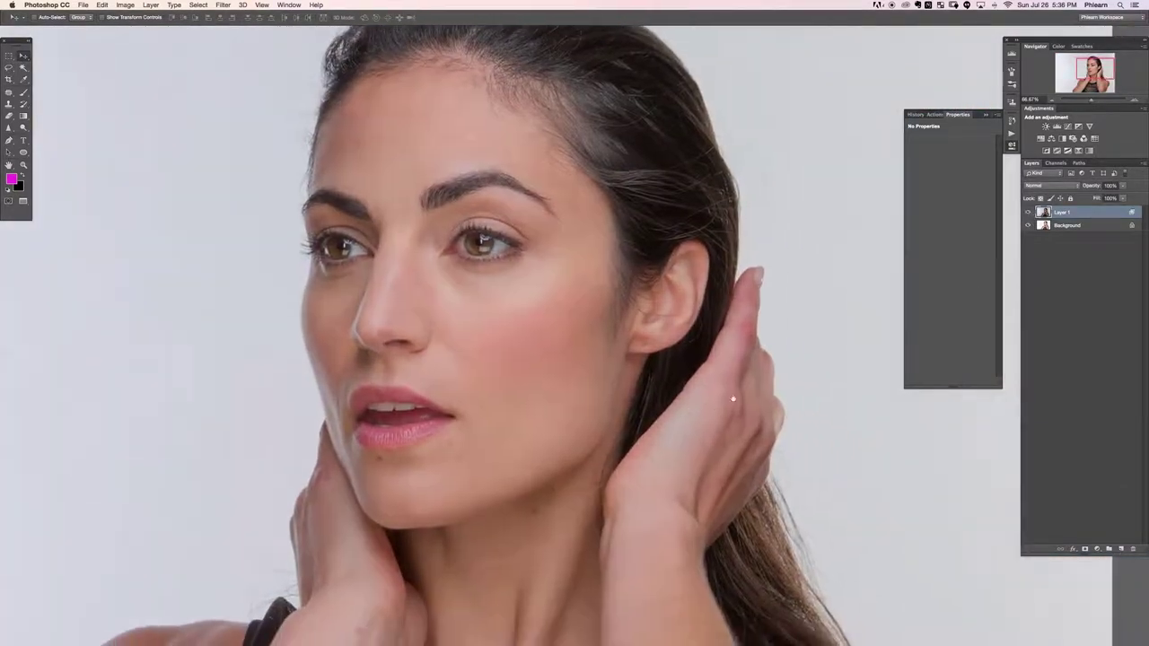
left_click(1085, 549, "alt")
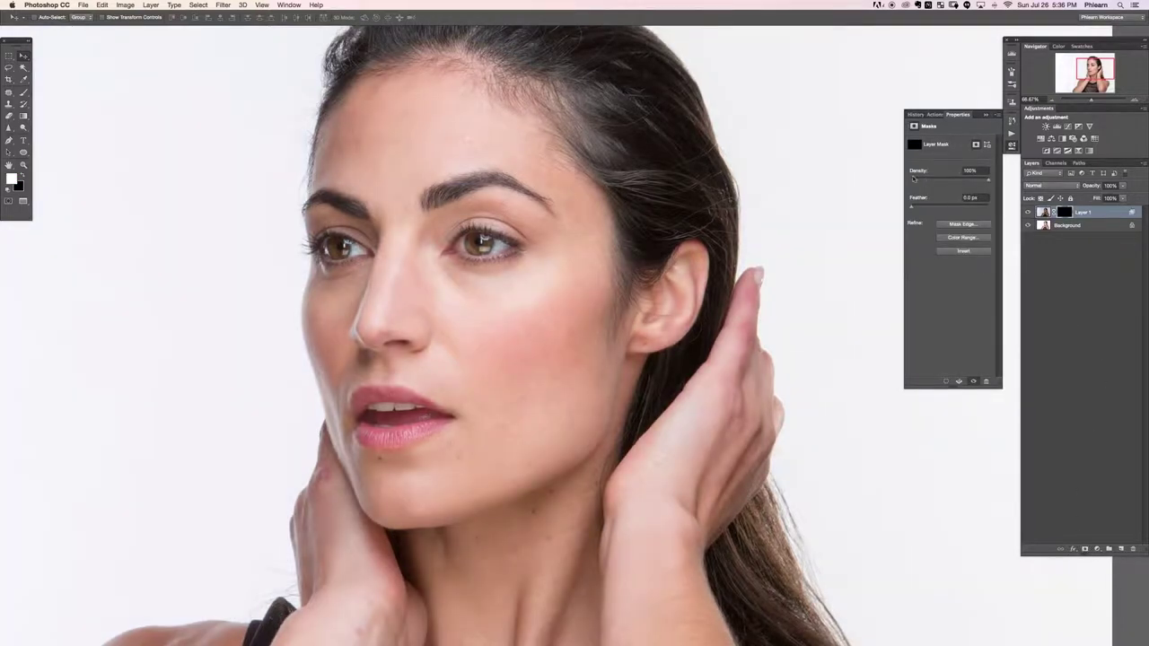
key("b")
mouse_move(476, 320)
left_mouse_down()
mouse_move(516, 320)
mouse_move(495, 311)
mouse_move(540, 301)
mouse_move(436, 294)
mouse_move(429, 321)
left_mouse_up()
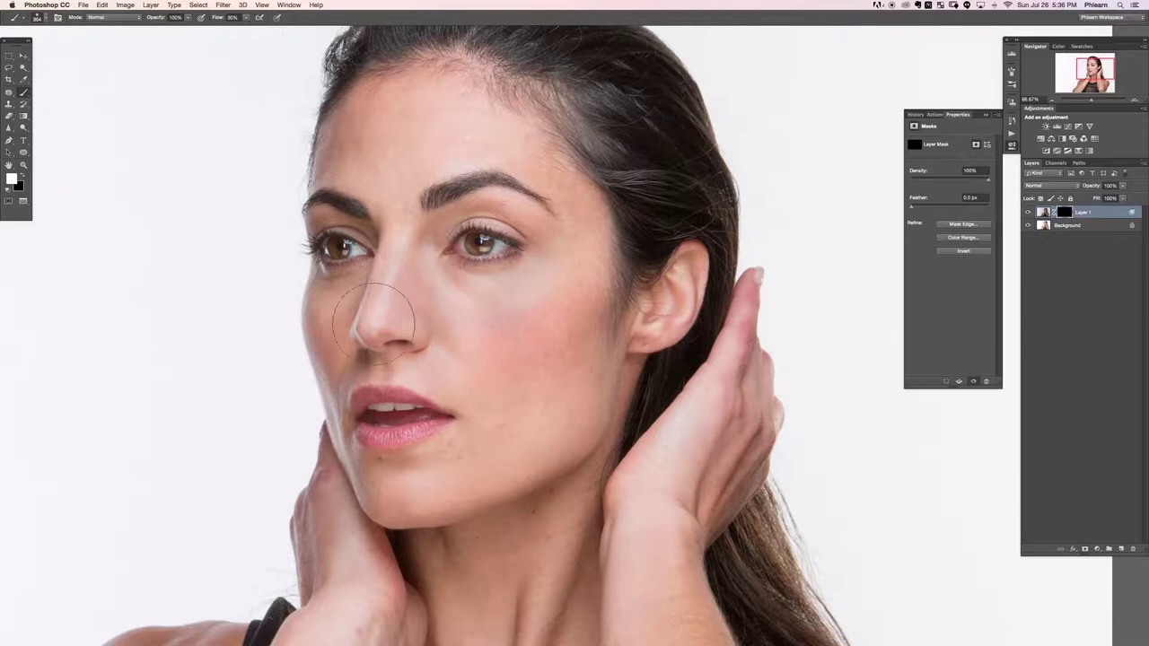
mouse_move(455, 173)
left_mouse_down()
mouse_move(473, 131)
mouse_move(463, 95)
mouse_move(401, 92)
mouse_move(365, 130)
mouse_move(431, 119)
mouse_move(478, 166)
mouse_move(437, 322)
mouse_move(438, 213)
mouse_move(410, 337)
mouse_move(358, 281)
mouse_move(330, 328)
mouse_move(404, 340)
mouse_move(463, 310)
mouse_move(451, 348)
mouse_move(423, 372)
mouse_move(468, 368)
mouse_move(448, 369)
mouse_move(452, 498)
mouse_move(395, 526)
mouse_move(450, 440)
mouse_move(442, 469)
mouse_move(492, 453)
mouse_move(500, 491)
mouse_move(548, 456)
mouse_move(499, 365)
mouse_move(556, 270)
mouse_move(460, 336)
mouse_move(547, 350)
left_mouse_up()
key("x")
mouse_move(589, 393)
left_mouse_down()
mouse_move(614, 337)
mouse_move(521, 388)
mouse_move(475, 310)
mouse_move(505, 280)
mouse_move(494, 300)
mouse_move(446, 261)
mouse_move(421, 203)
mouse_move(531, 182)
mouse_move(527, 194)
mouse_move(537, 193)
mouse_move(500, 159)
mouse_move(543, 182)
mouse_move(556, 147)
mouse_move(473, 85)
mouse_move(434, 94)
mouse_move(393, 159)
mouse_move(383, 114)
mouse_move(417, 127)
mouse_move(418, 225)
mouse_move(431, 186)
mouse_move(413, 294)
mouse_move(408, 308)
mouse_move(360, 312)
mouse_move(361, 359)
mouse_move(352, 322)
mouse_move(333, 395)
mouse_move(342, 307)
mouse_move(388, 307)
mouse_move(402, 294)
mouse_move(422, 314)
mouse_move(436, 367)
mouse_move(406, 378)
mouse_move(409, 366)
mouse_move(426, 388)
left_mouse_up()
key("x")
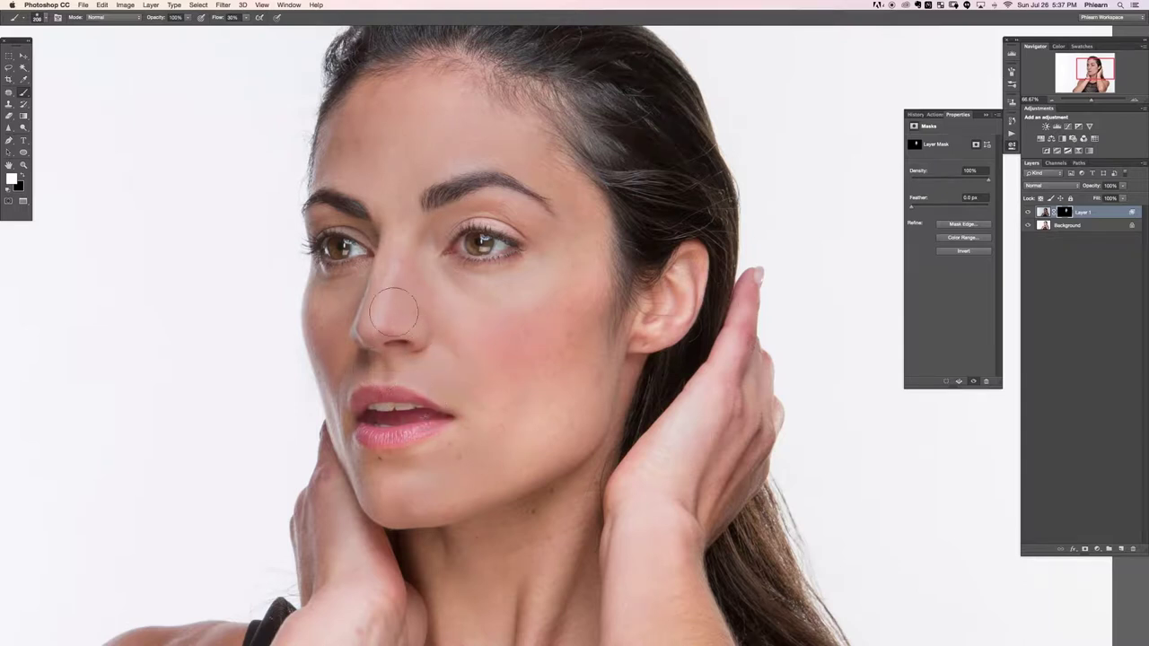
mouse_move(675, 321)
left_mouse_down()
mouse_move(681, 292)
mouse_move(666, 317)
mouse_move(664, 267)
left_mouse_up()
- Enlarge the brush and paint white on Layer 1's mask over both forearms to darken their highlights
scroll(562, 192, "down", 2)
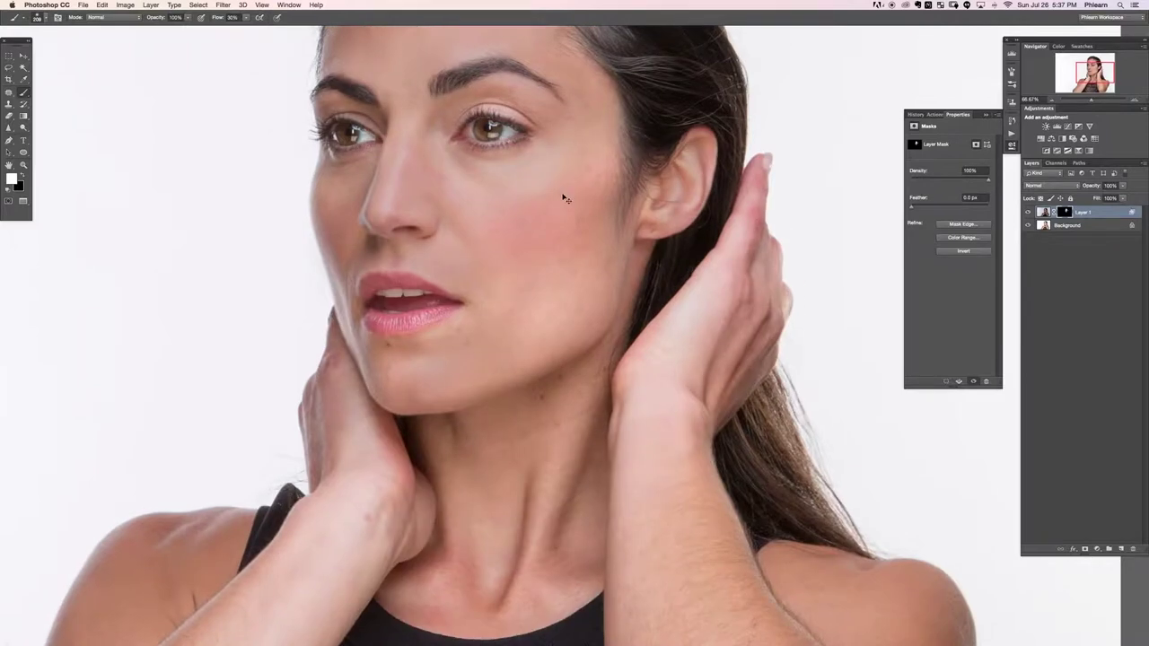
key("super+minus")
key("super+minus")
left_click_drag(597, 348, 487, 318)
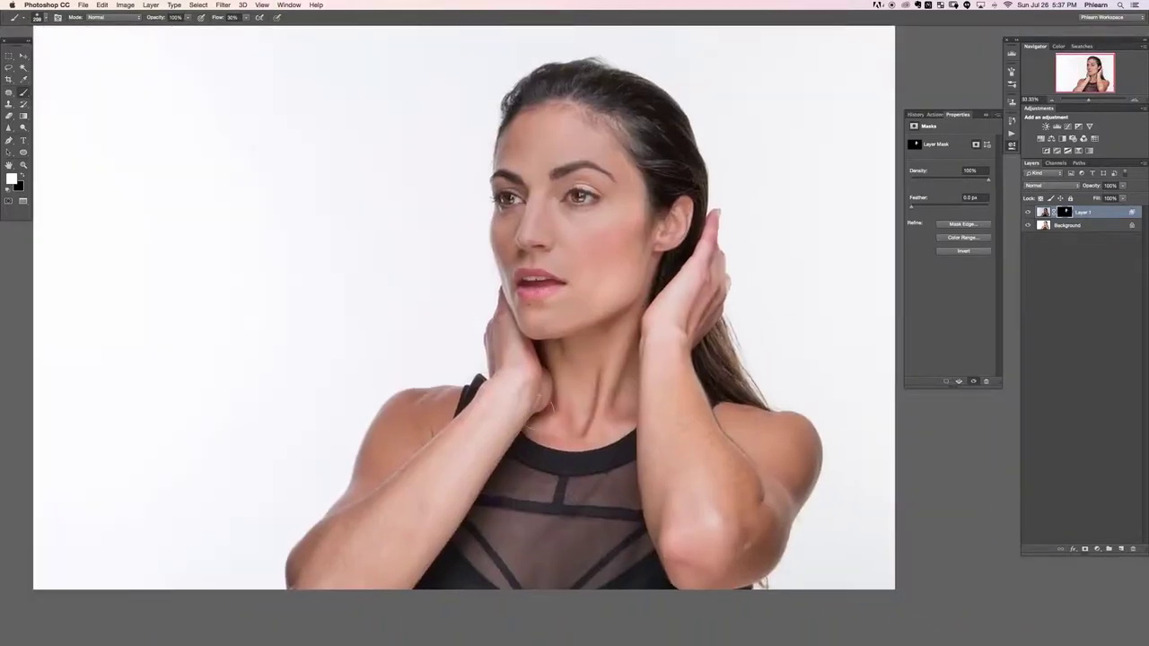
key("x")
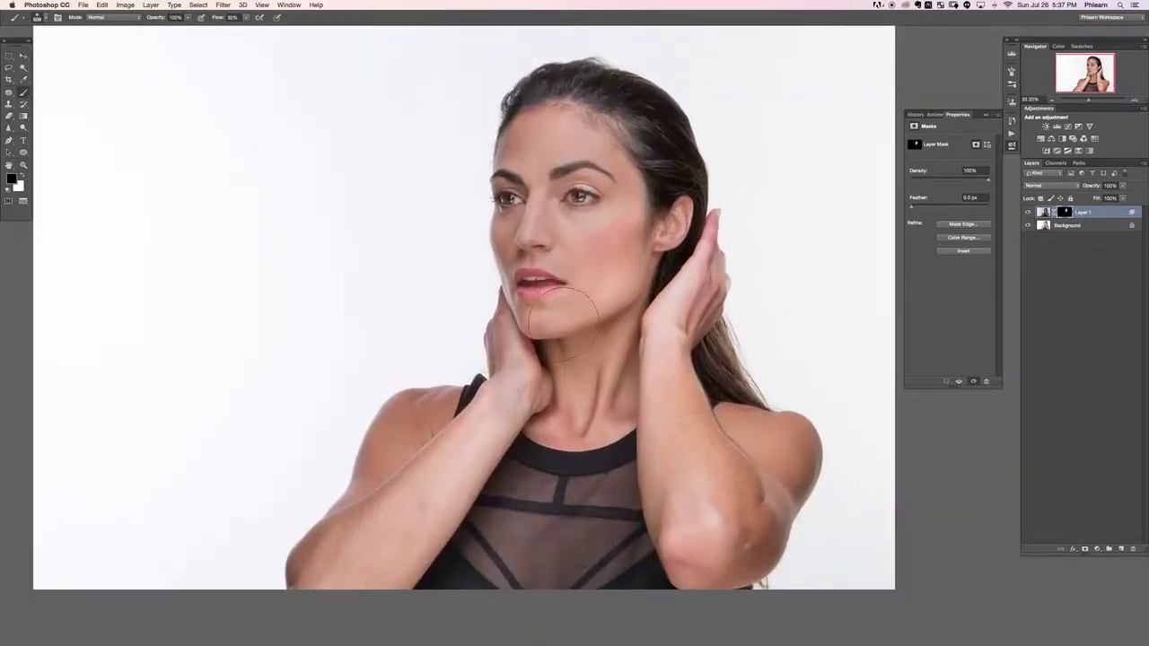
key("x")
key("bracketright")
key("bracketright")
key("bracketright")
key("bracketright")
mouse_move(507, 416)
left_mouse_down()
mouse_move(334, 595)
mouse_move(327, 554)
left_mouse_up()
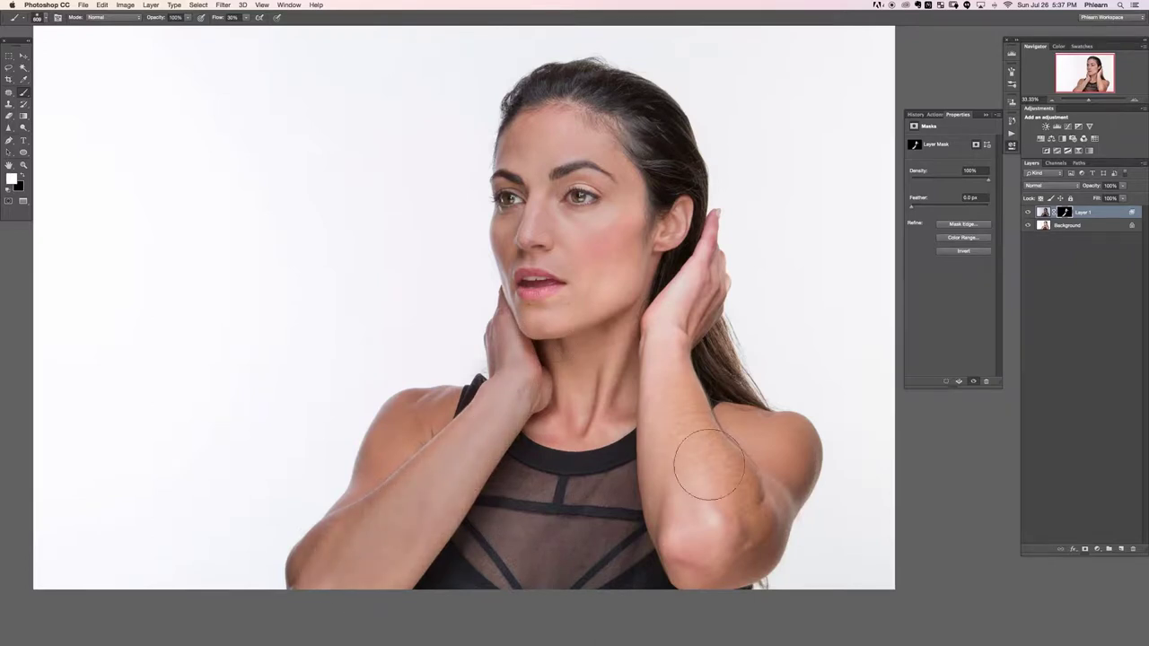
mouse_move(721, 482)
left_mouse_down()
mouse_move(719, 528)
mouse_move(729, 481)
mouse_move(693, 543)
mouse_move(665, 324)
mouse_move(712, 238)
mouse_move(655, 352)
mouse_move(670, 292)
mouse_move(660, 330)
left_mouse_up()
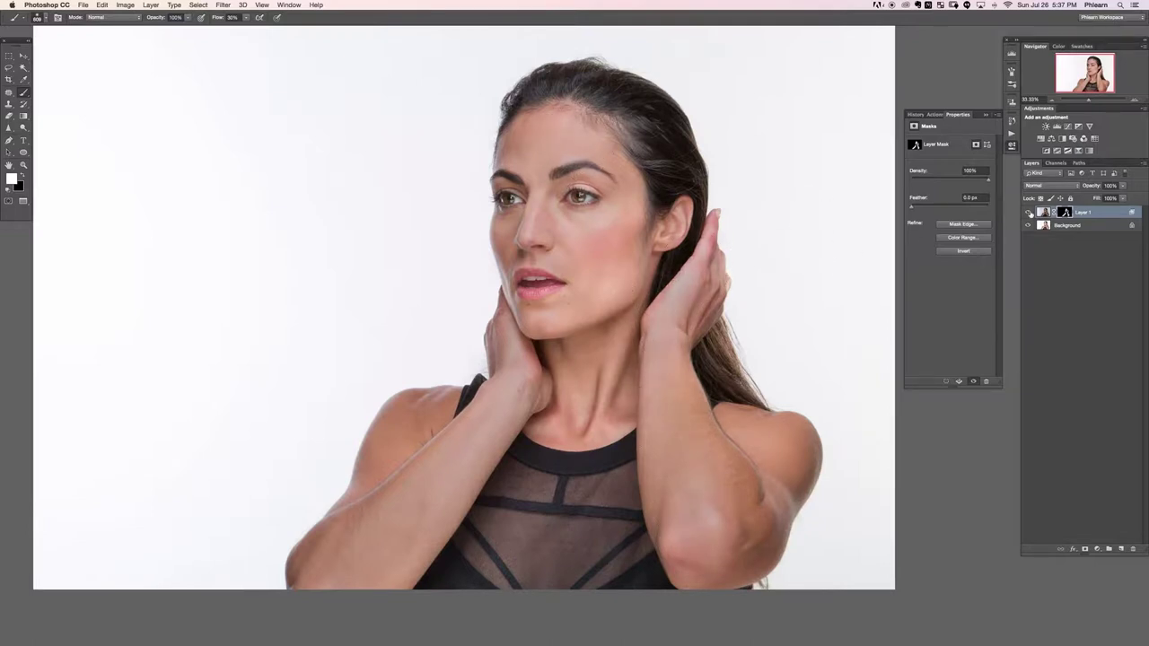
- Check the masked highlight reduction on the face and arms by toggling Layer 1's visibility
left_click(1029, 212)
left_click(1029, 213)
left_click(1029, 213)
left_click(1029, 213)
left_click(1029, 212)
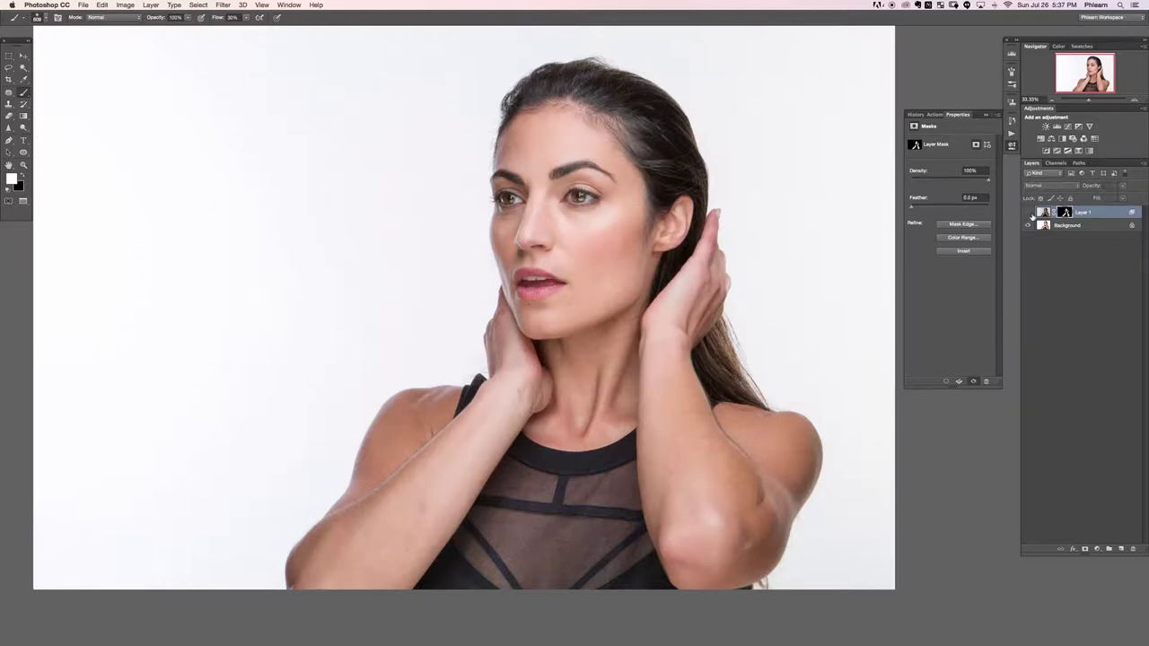
left_click(1029, 213)
left_click(1029, 213)
left_click(1029, 213)
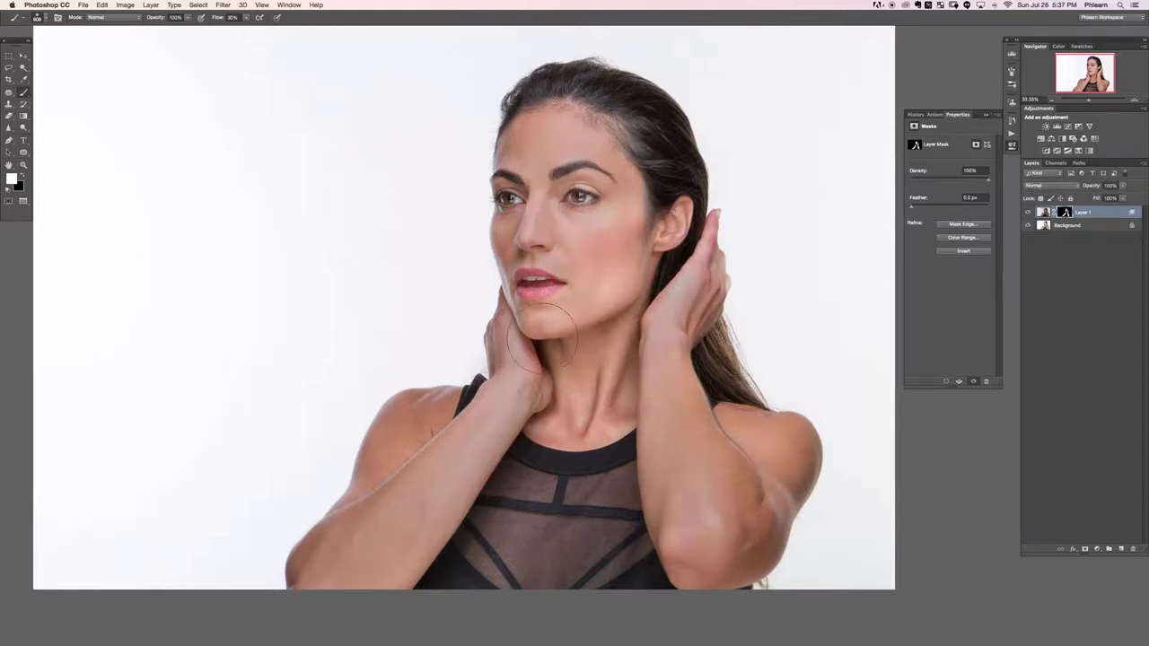
key("x")
left_click(1028, 214)
left_click(1028, 214)
left_click(1029, 214)
left_click(1028, 214)
mouse_move(719, 345)
left_mouse_down()
mouse_move(669, 371)
mouse_move(700, 342)
left_mouse_up()
left_click(1028, 216)
left_click(1028, 216)
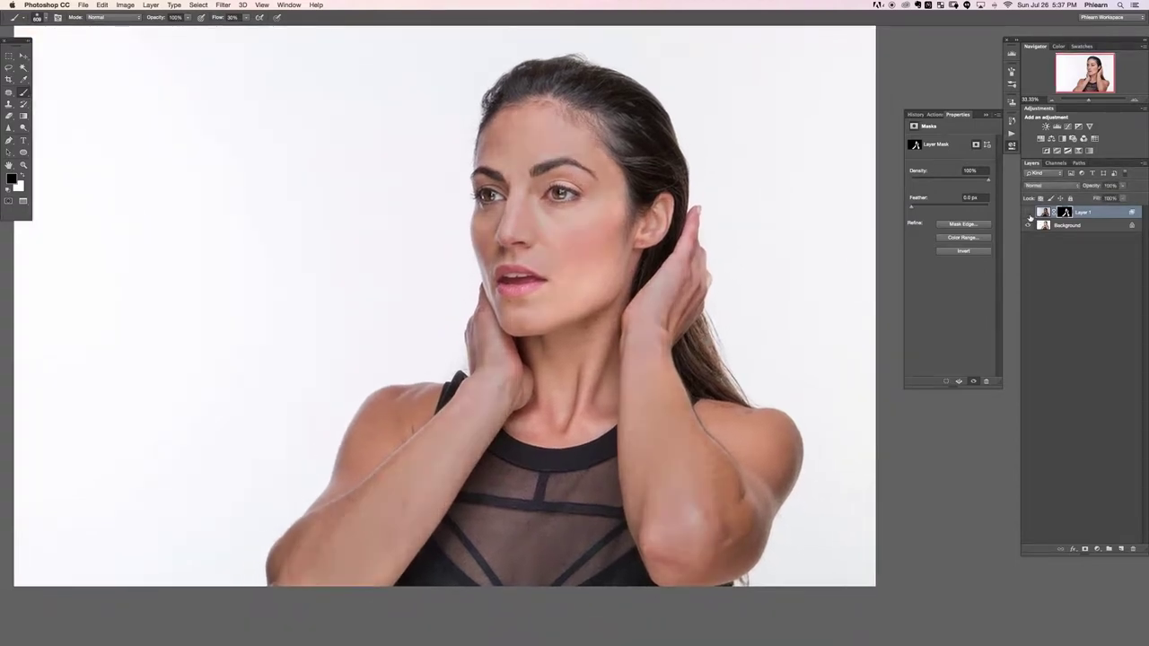
left_click(1029, 212)
left_click(1029, 213)
left_click(1029, 213)
left_click(1029, 212)
- Add a Color Balance adjustment clipped to Layer 1, with Midtones set to Cyan/Red +20 and Yellow/Blue -15
left_click(1097, 549)
left_click(1109, 627)
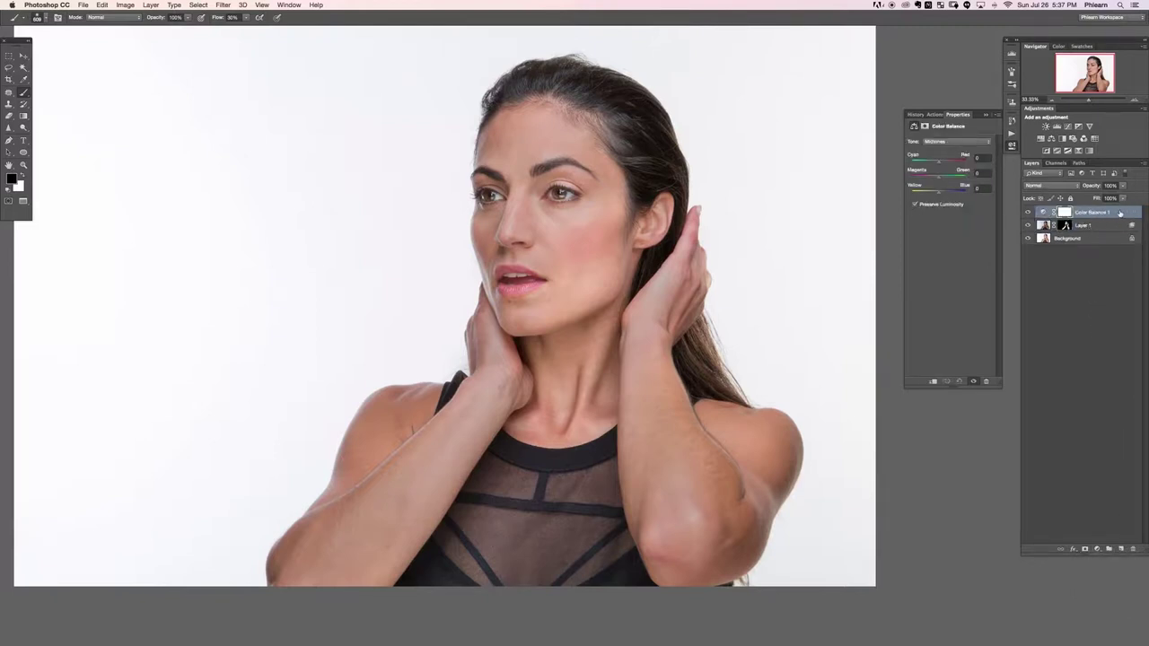
right_click(1117, 212)
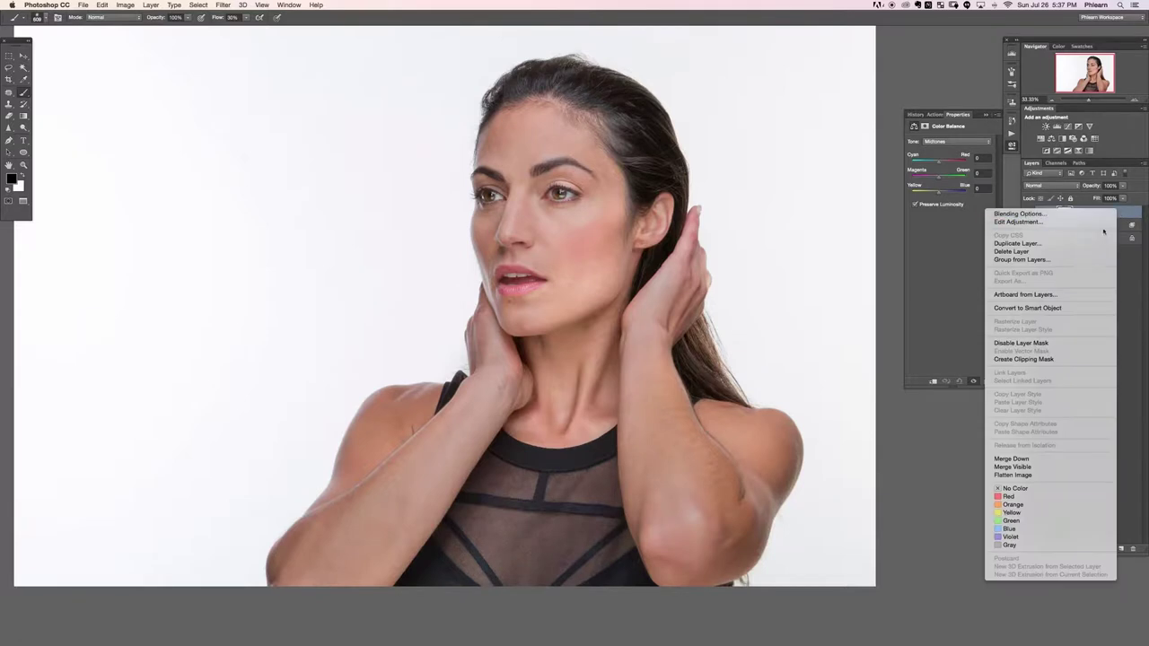
left_click(1065, 360)
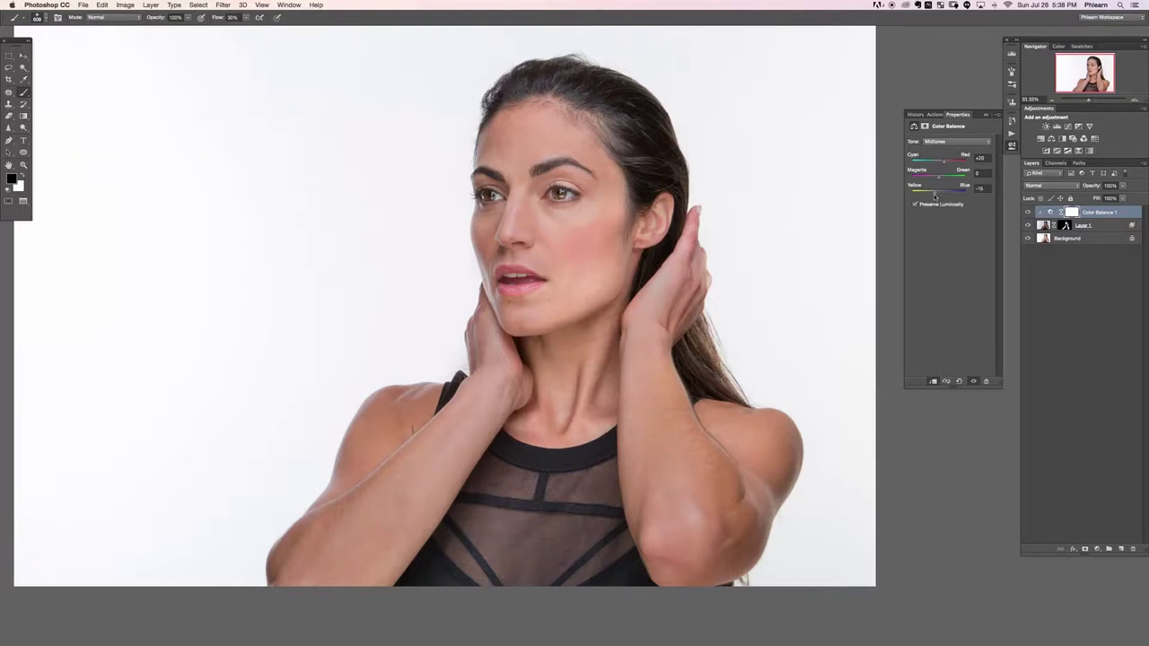
- Compare the image with and without the colour-corrected Layer 1
left_click(1028, 226)
left_click(1028, 226)
left_click(1028, 226)
left_click(1027, 226)
left_click(1028, 226)
left_click(1028, 226)
left_click(1028, 226)
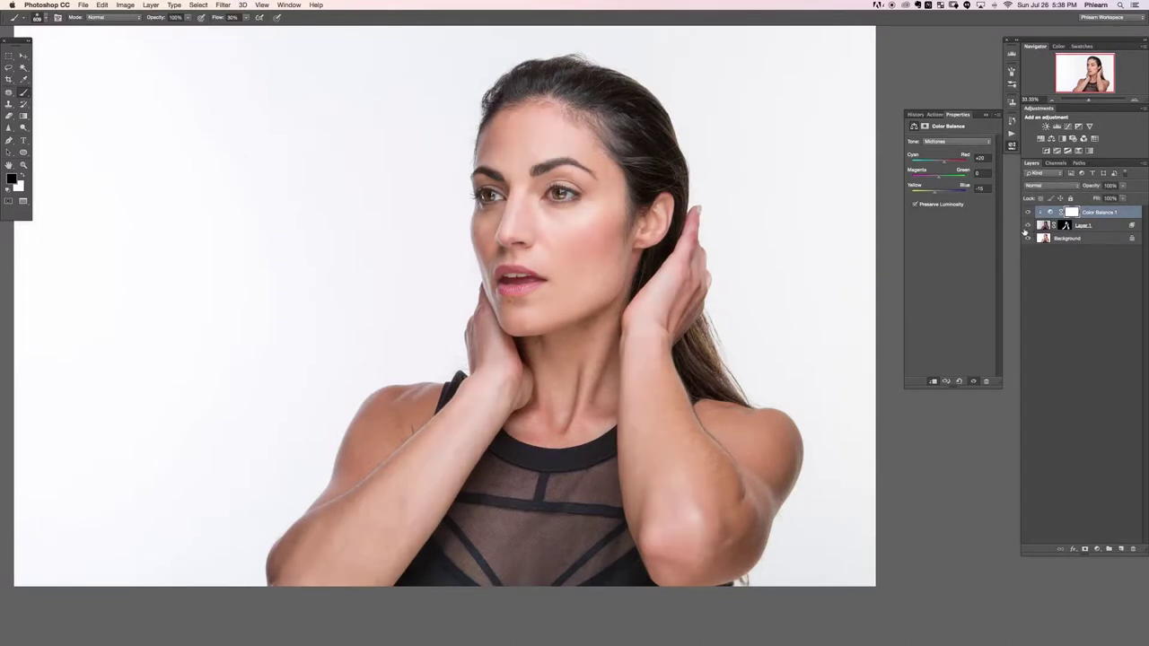
left_click(1027, 226)
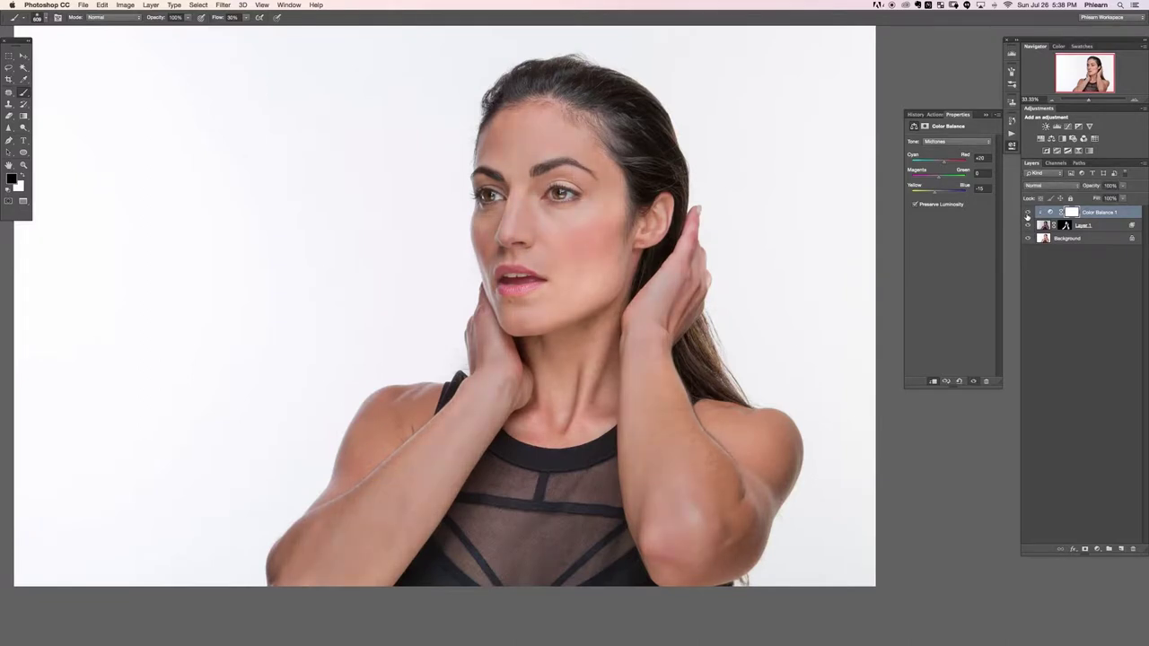
- Examine the face close up with Color Balance 1 off and on, and recheck Layer 1's effect on the whole portrait
key("super+plus")
key("super+plus")
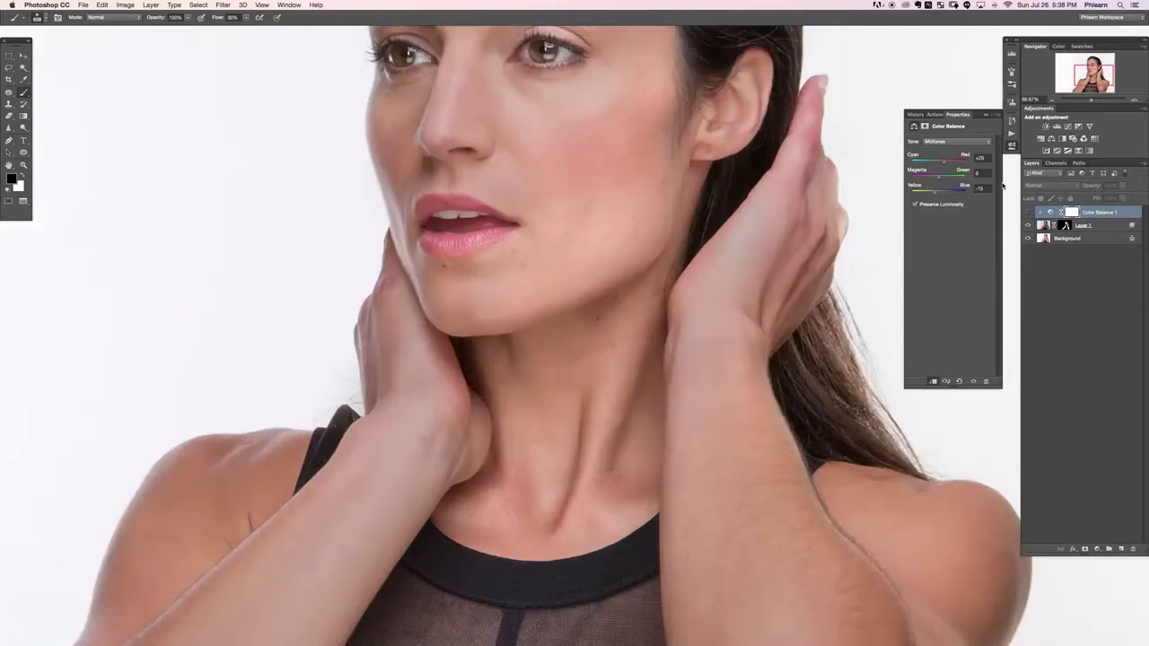
left_click_drag(619, 242, 638, 490, "space")
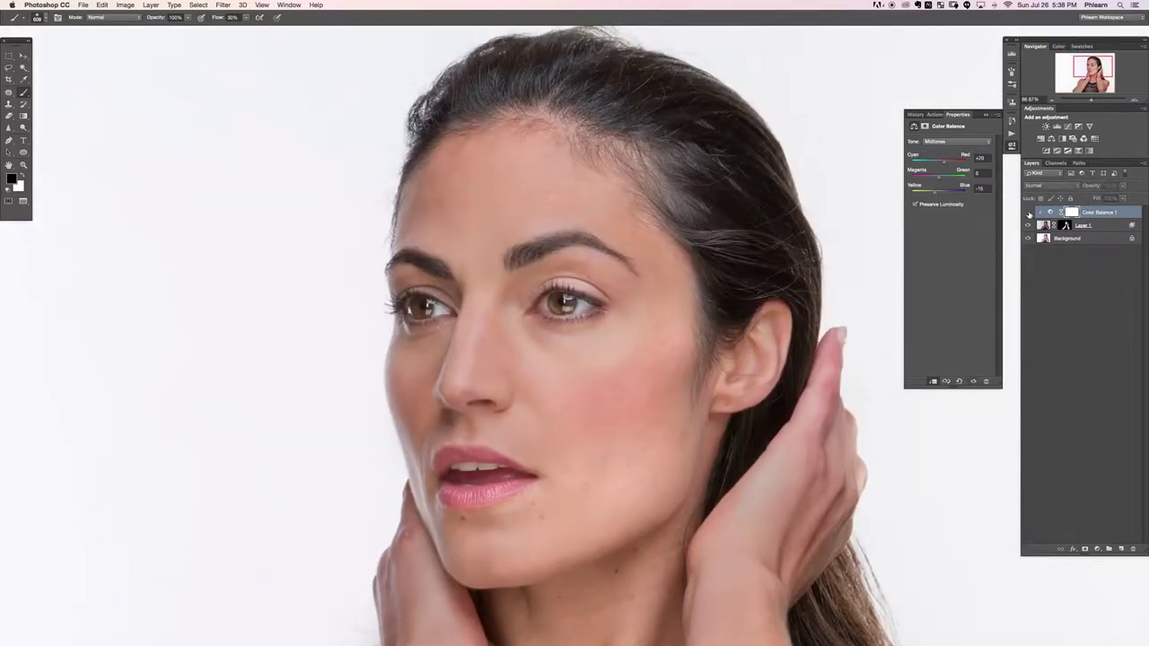
left_click(1028, 213)
key("super+minus")
key("super+minus")
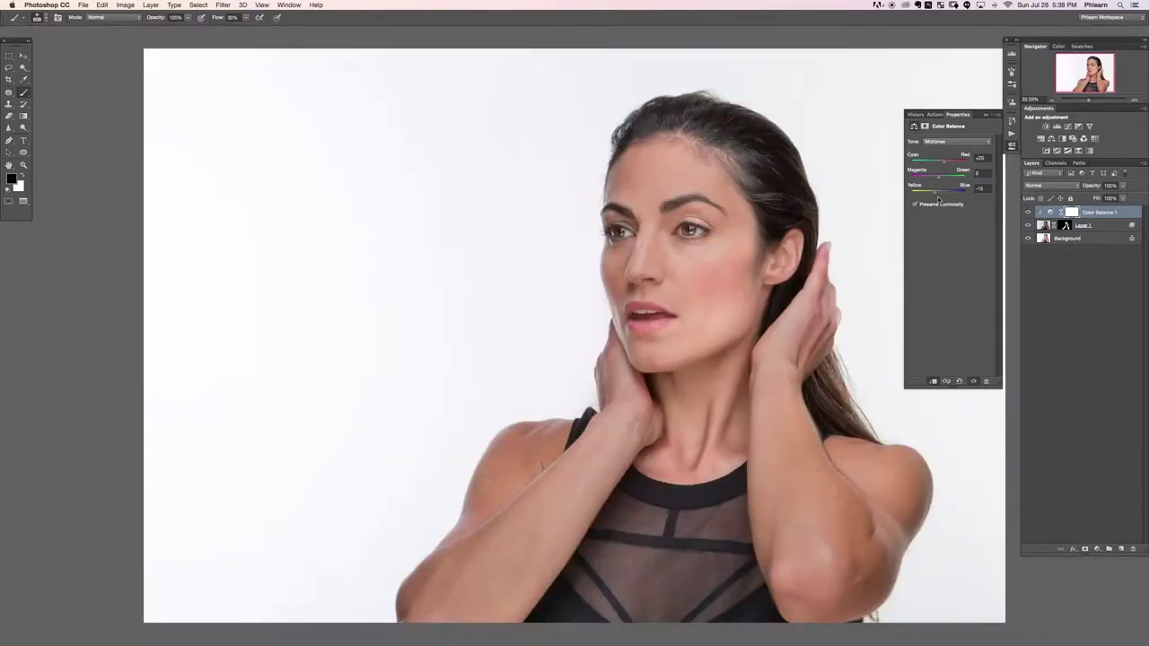
left_click_drag(754, 269, 700, 243)
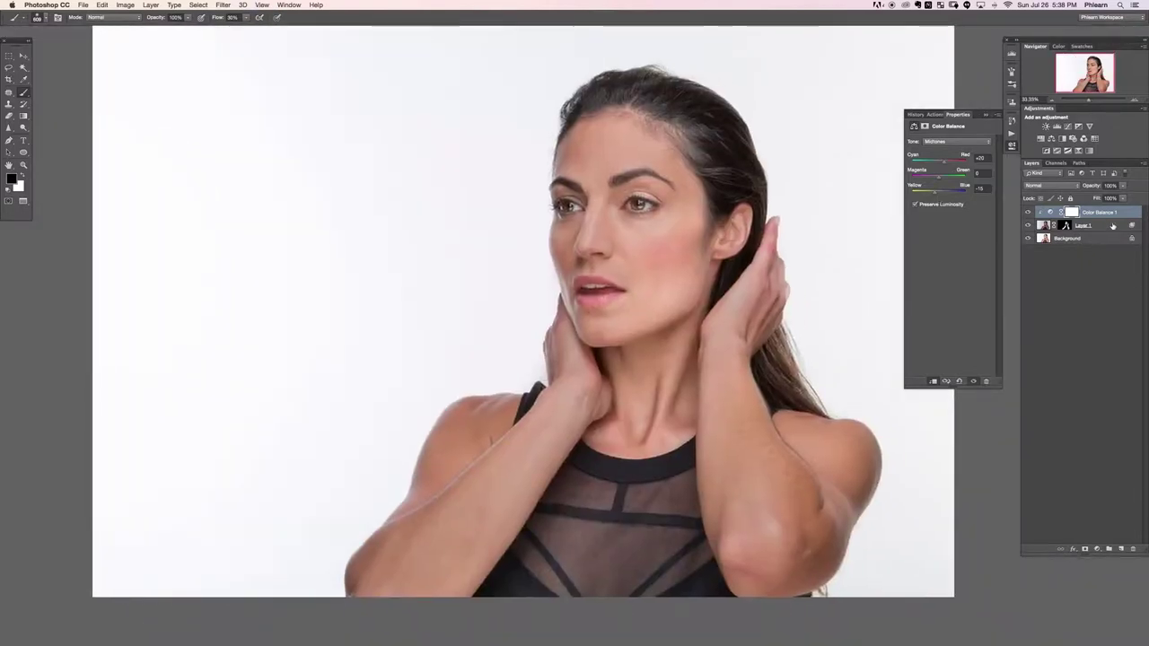
left_click(1029, 226)
left_click(1029, 225)
- Reset Layer 1's Blend If range for This Layer and split its shadow slider again to 72 / 255
double_click(1112, 227)
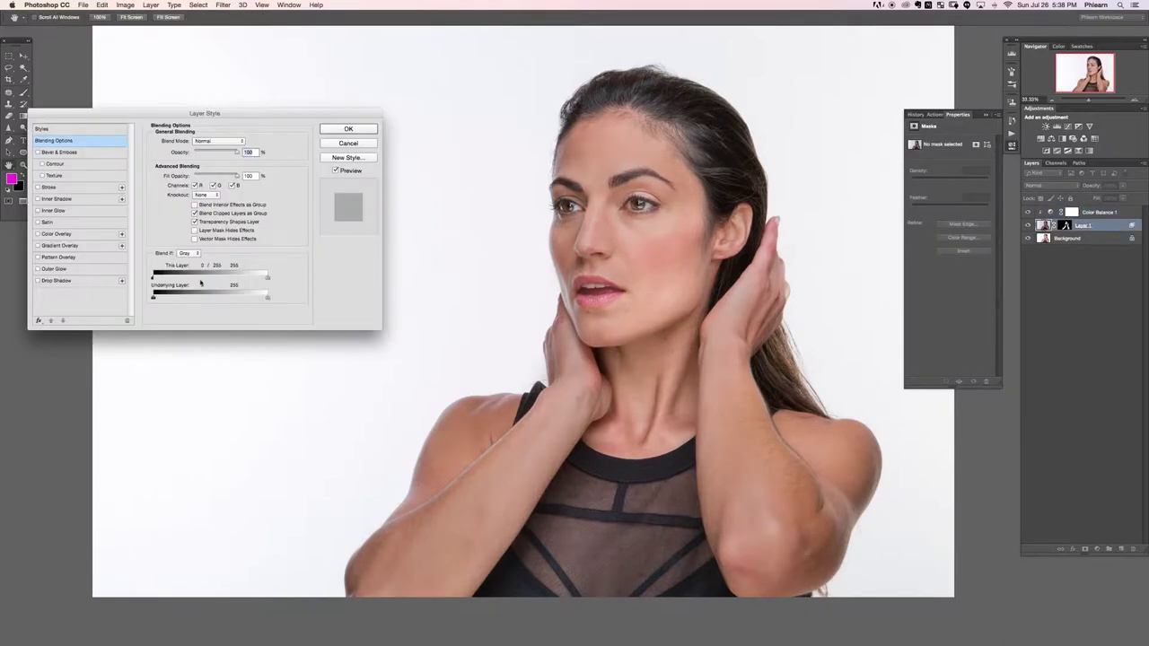
left_click_drag(158, 280, 185, 279)
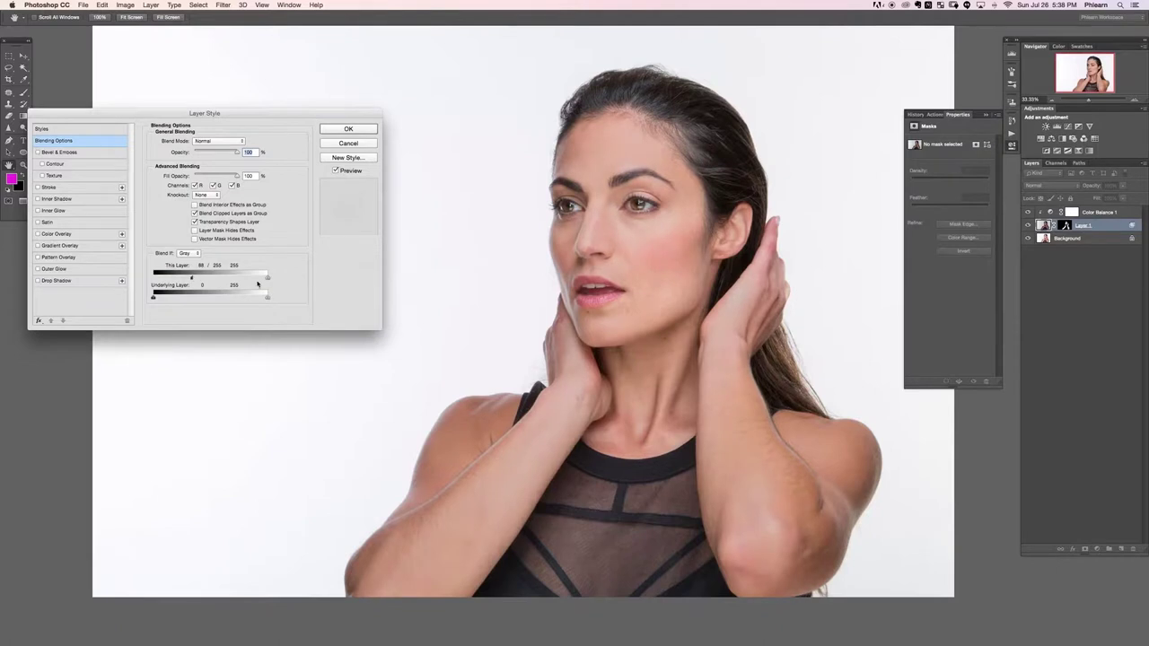
left_click_drag(255, 280, 134, 281)
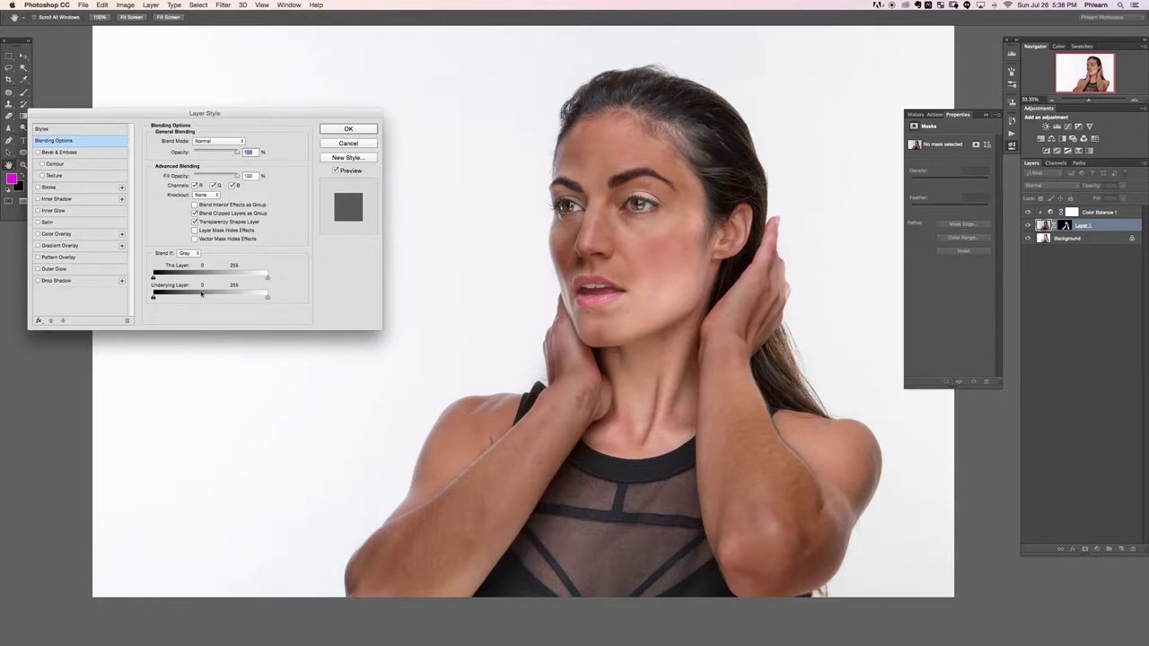
key("alt")
key("alt")
left_click_drag(154, 278, 287, 278)
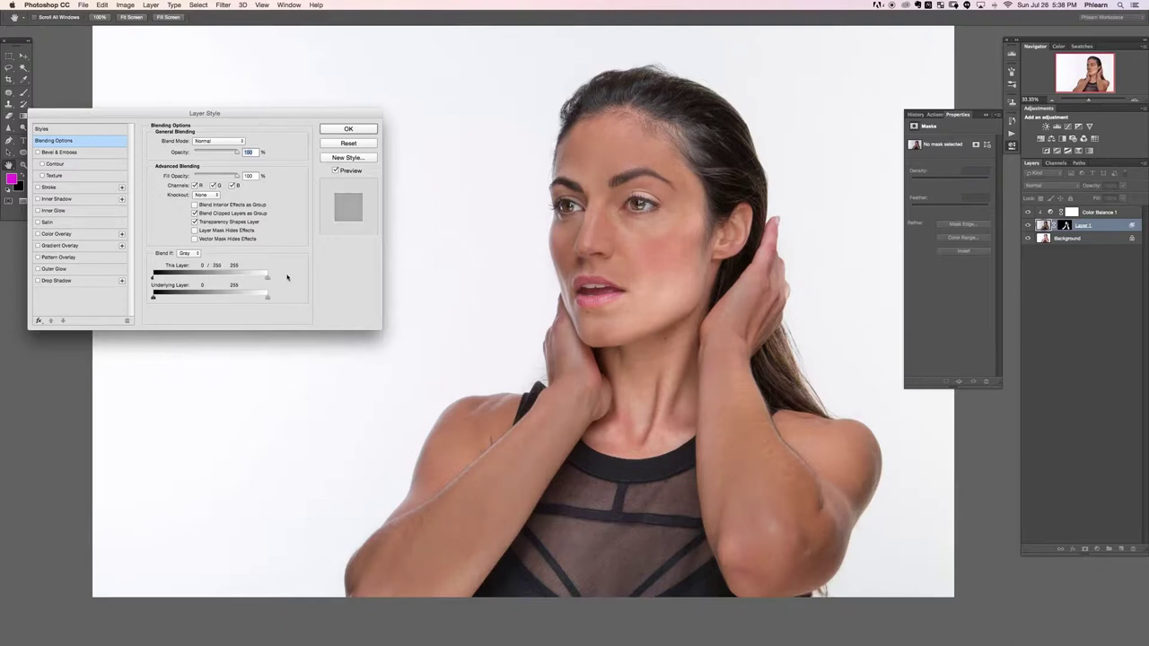
left_click_drag(155, 280, 195, 277)
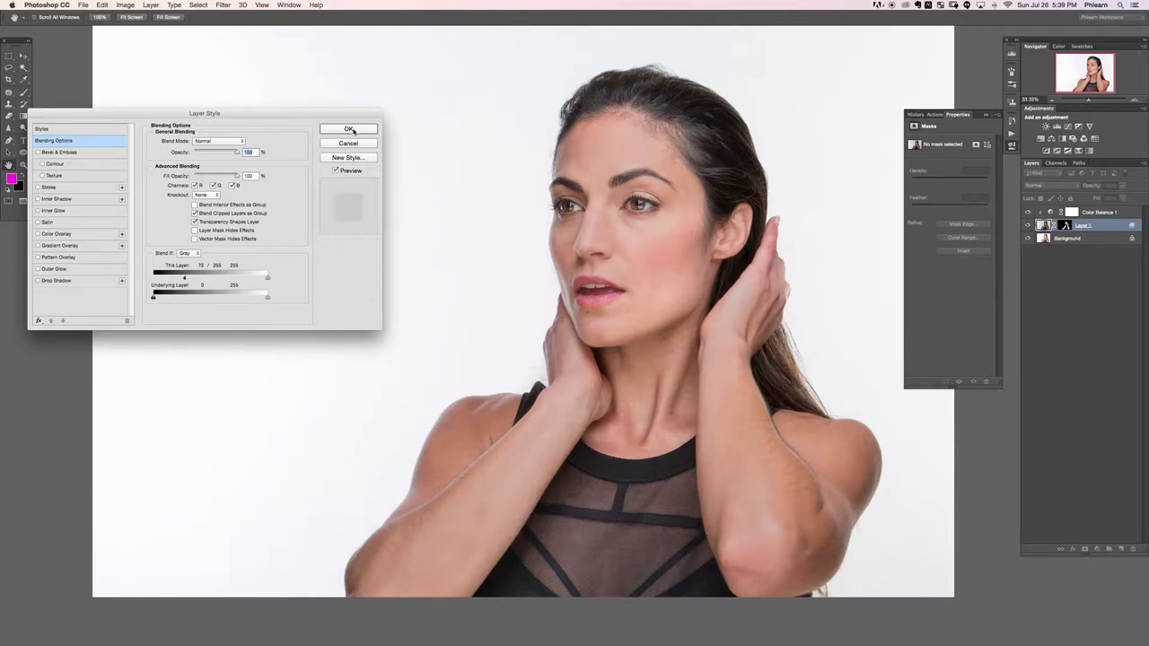
left_click(350, 131)
- Check the new Blend If split by comparing the portrait with Layer 1 hidden and shown
left_click(1026, 225)
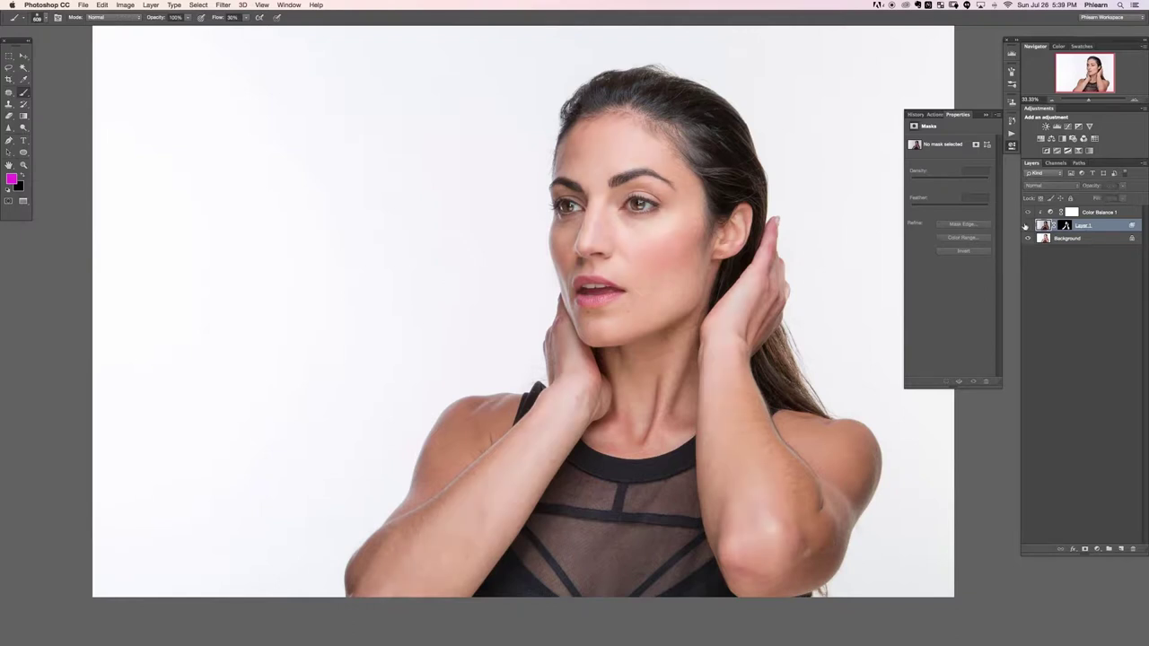
left_click(1027, 225)
left_click(1027, 226)
left_click(1028, 226)
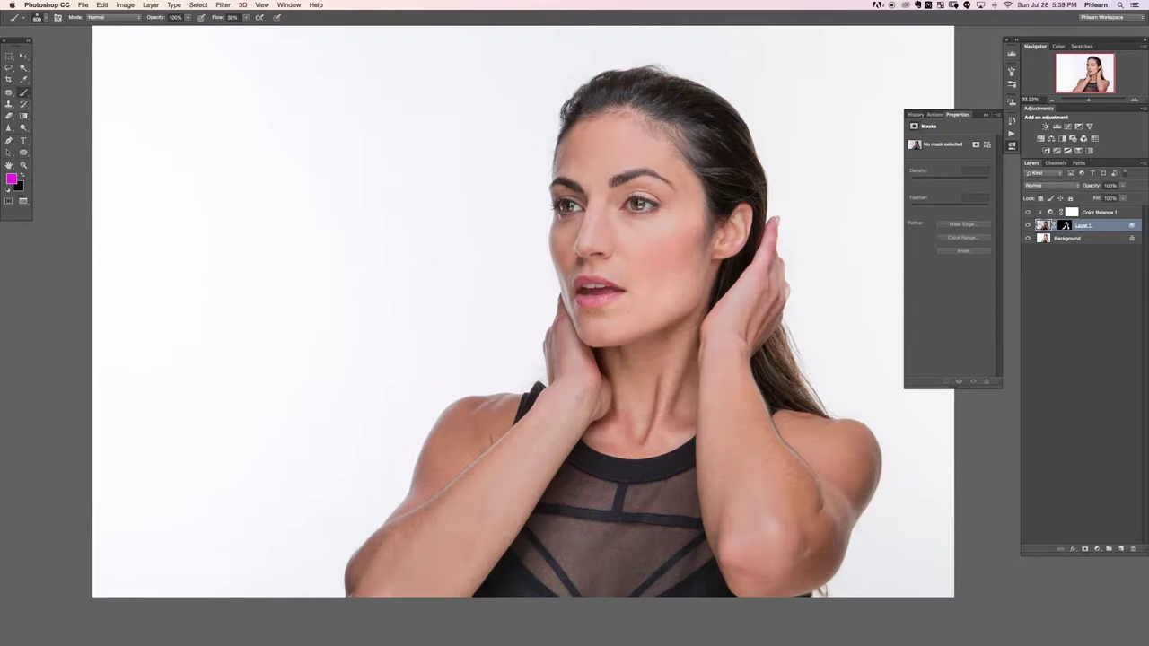
- Target Layer 1's mask for painting and set the foreground colour to white and background to black
left_click(1065, 228, "shift")
left_click(1064, 226, "shift")
left_click(1065, 227, "shift")
left_click(1065, 226, "shift")
left_click(1065, 227)
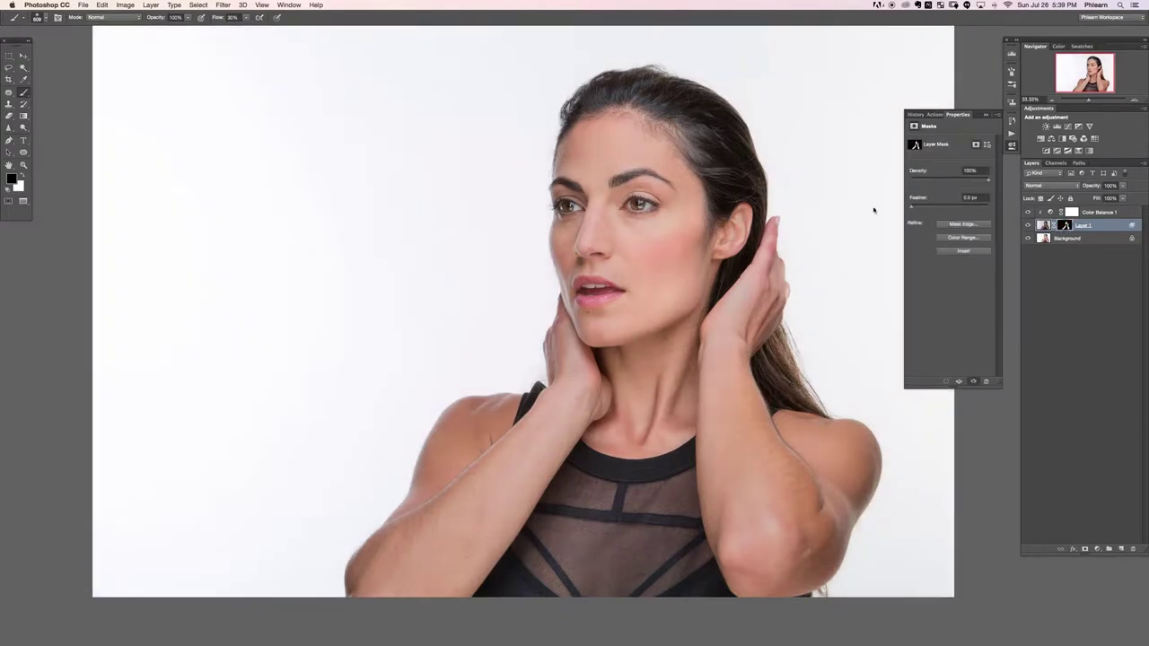
key("d")
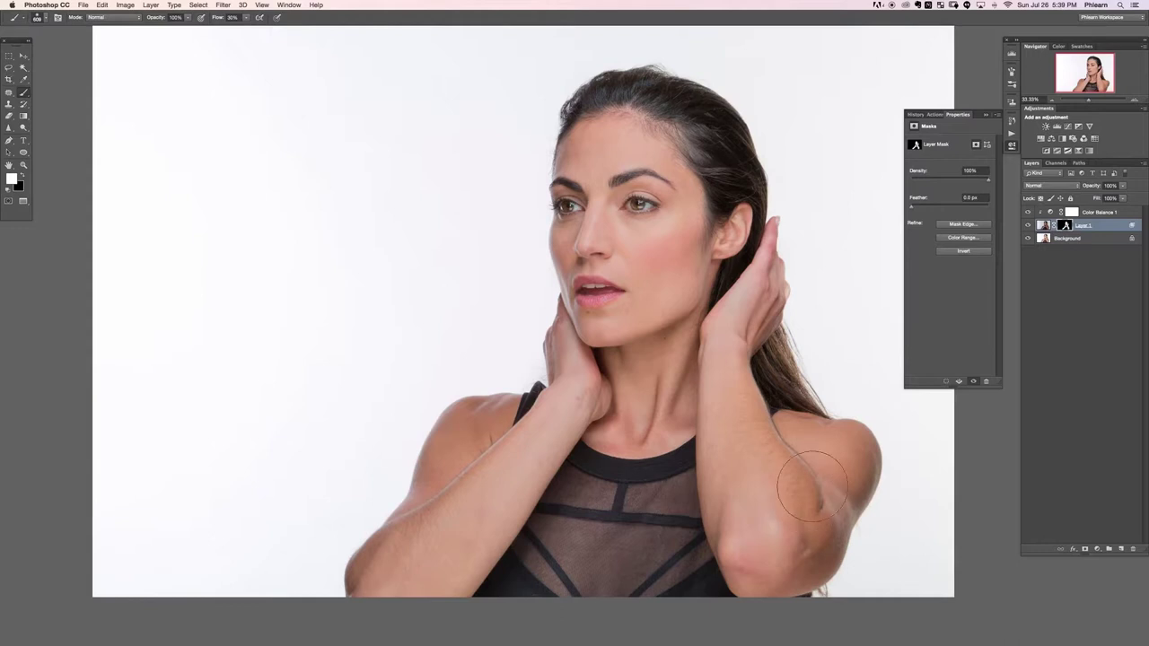
- Toggle Layer 1's visibility several times to compare the skin highlights on the face and arms
left_click(1029, 225)
left_click(1028, 225)
left_click(1029, 226)
left_click(1028, 225)
left_click(1028, 226)
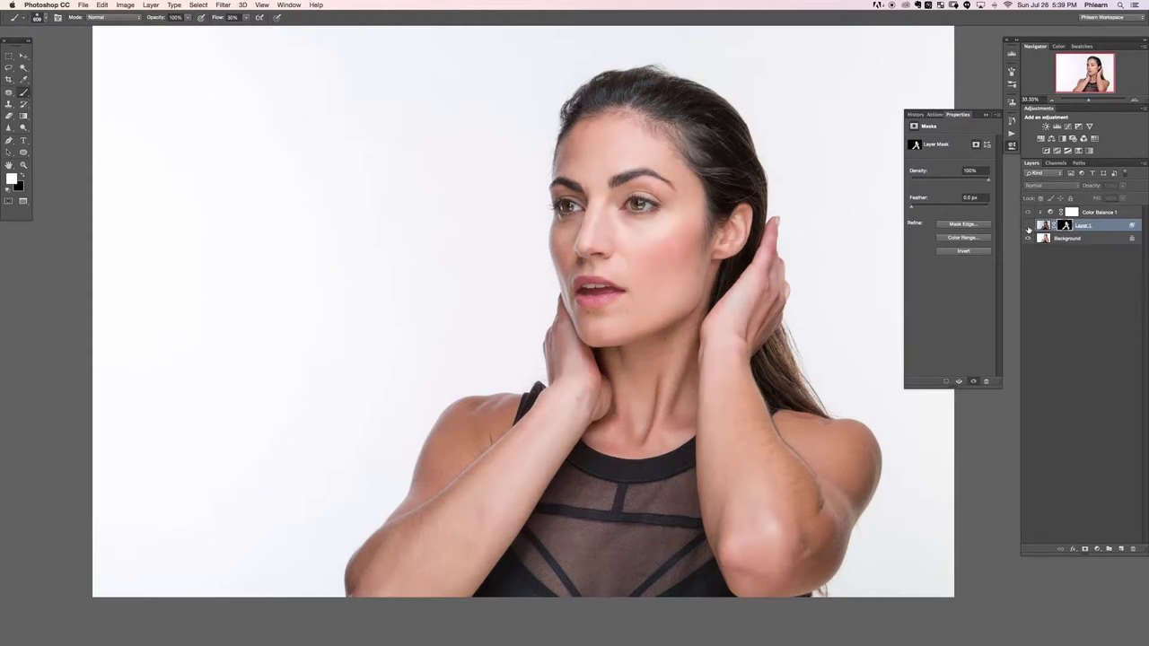
left_click(1029, 226)
left_click(1028, 226)
left_click(1028, 225)
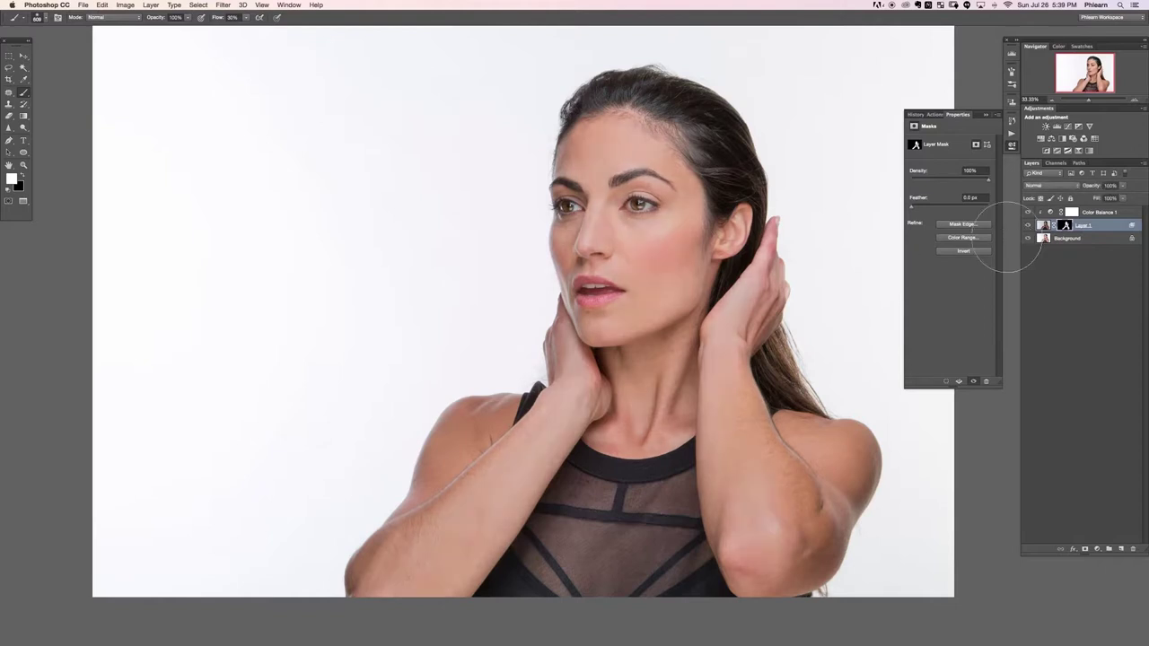
- Examine the skin texture around the eyes and nose close up, and return to the whole portrait
key("super+equal")
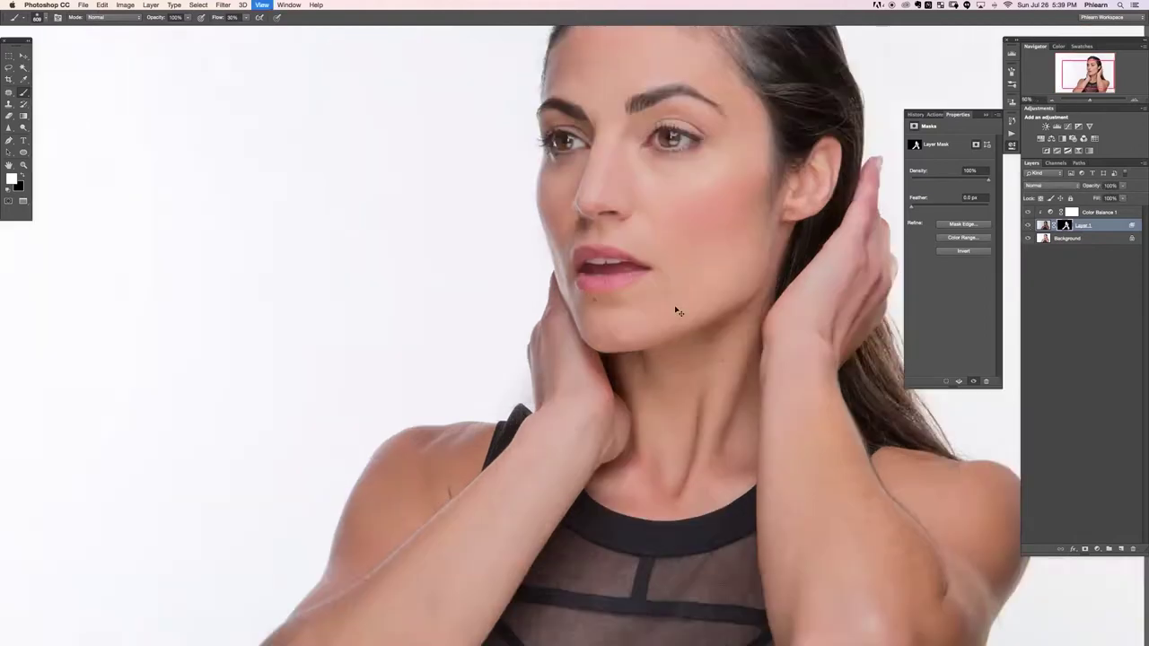
key("super+equal")
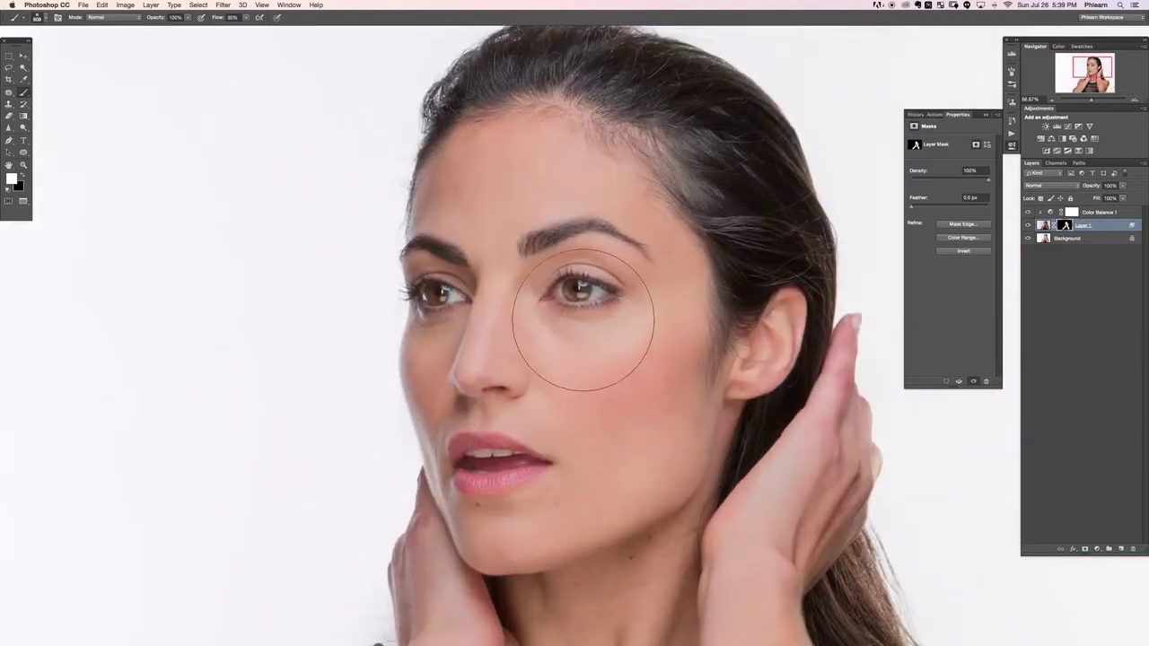
key("super+equal")
key("super+equal")
key("super+minus")
key("super+minus")
key("super+minus")
key("super+minus")
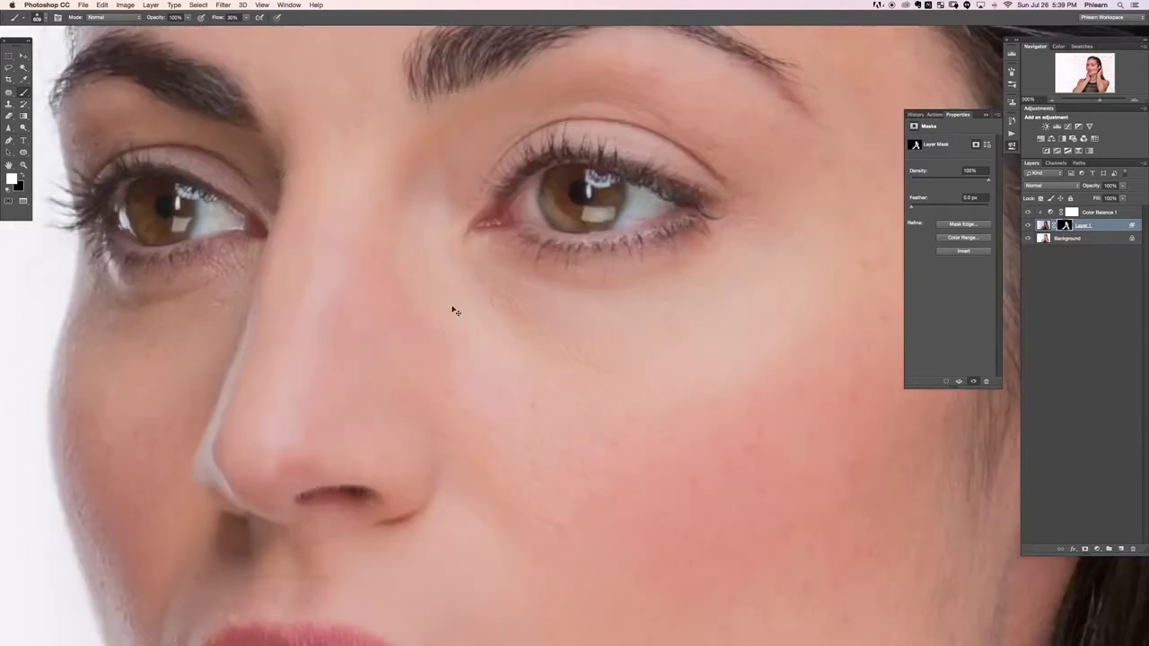
left_click_drag(530, 269, 436, 250)
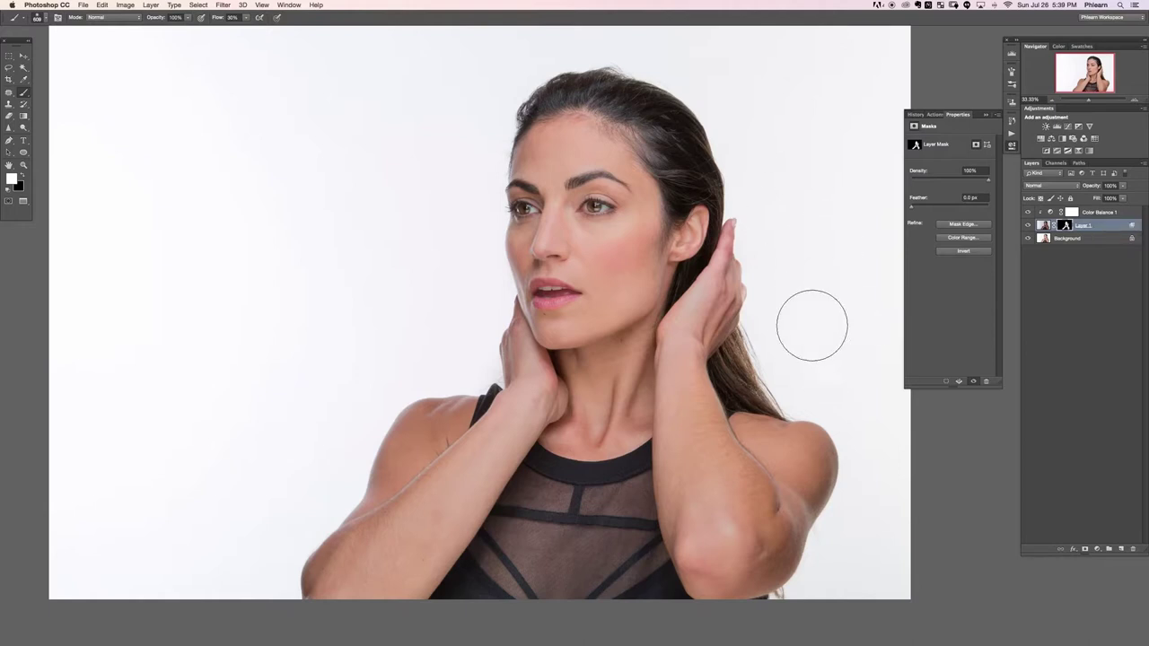
left_click_drag(667, 414, 676, 420)
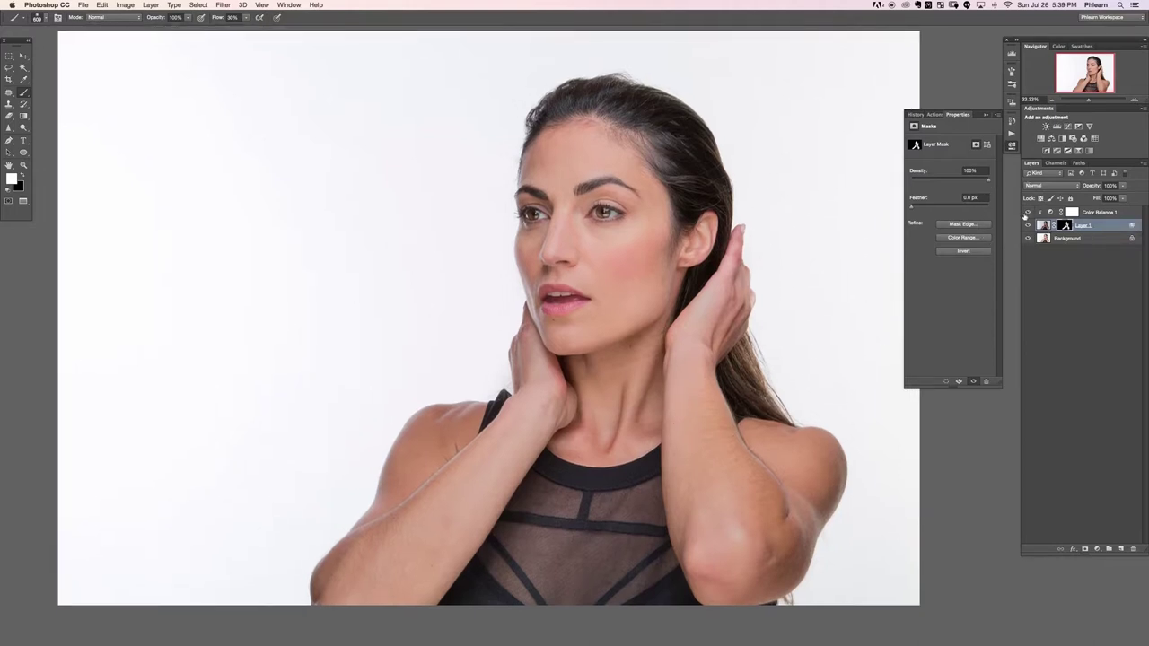
- Try Layer 1 with Color Balance 1 hidden and the Blend If range reset to 0 and 255, and discard the Blend If change
left_click(1027, 213)
left_click(1059, 188)
left_click(1056, 186)
double_click(1108, 227)
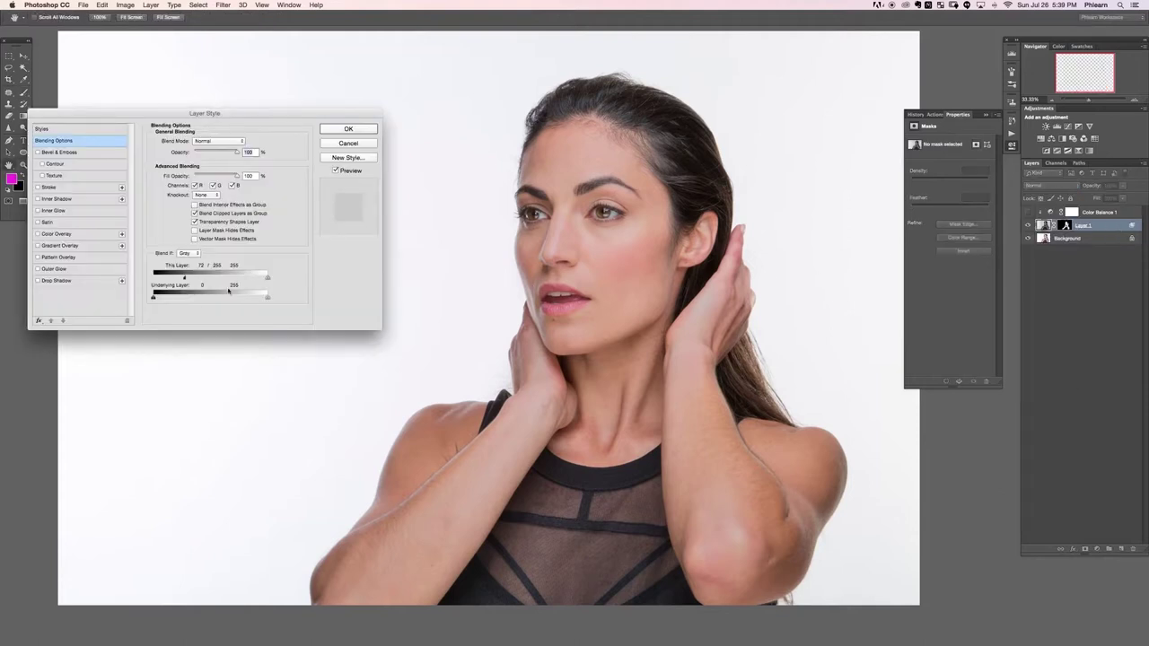
left_click_drag(265, 279, 293, 276)
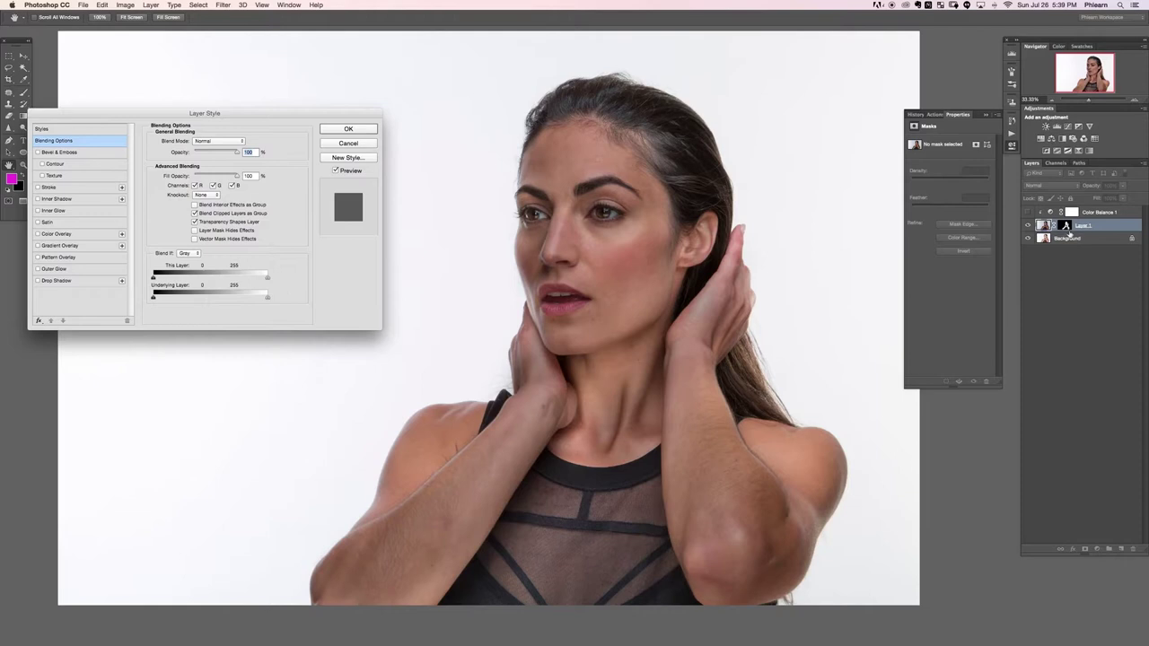
left_click(354, 144)
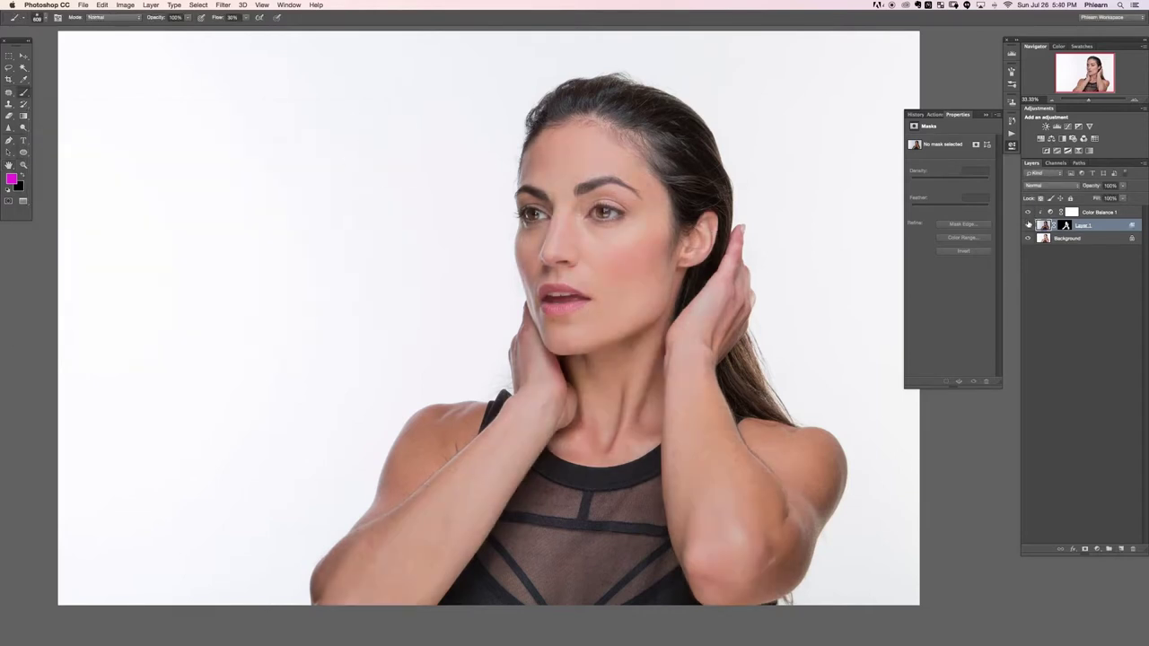
- Compare the whole portrait before and after the colour-corrected Layer 1
left_click(1029, 226)
left_click(1029, 227)
left_click(1028, 227)
left_click(1028, 226)
left_click(1029, 226)
left_click(1028, 227)
- Lower Layer 1's opacity to 55% and compare the softened effect with the layer hidden and shown
left_click_drag(1091, 185, 1077, 187)
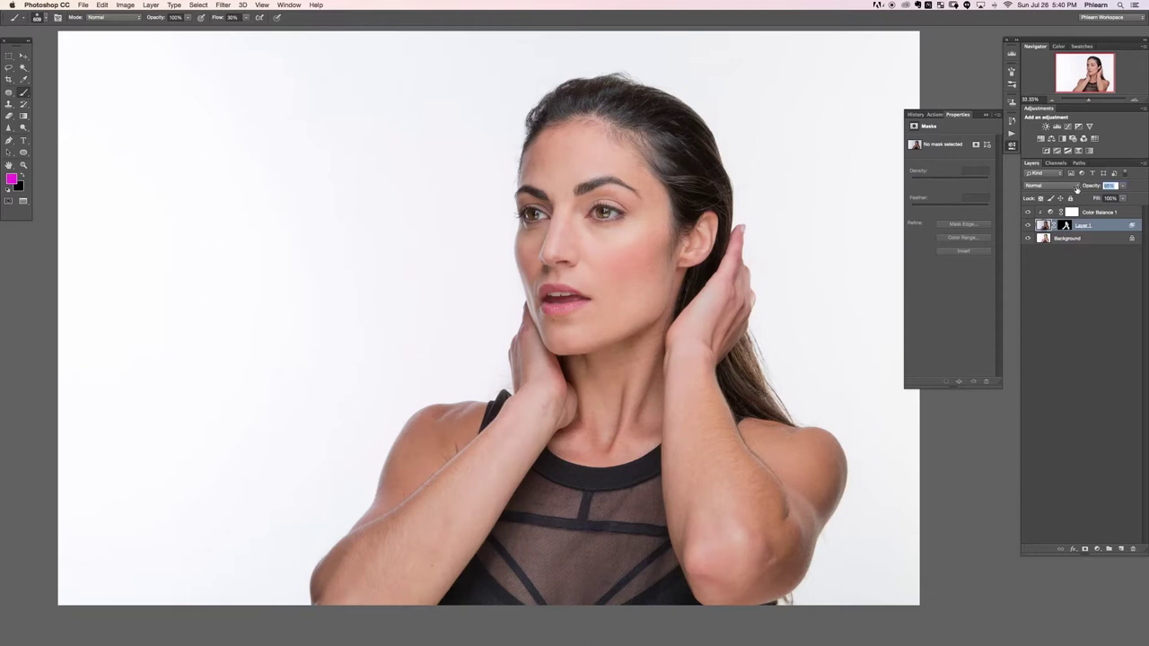
left_click(1028, 225)
left_click(1028, 225)
left_click(1027, 226)
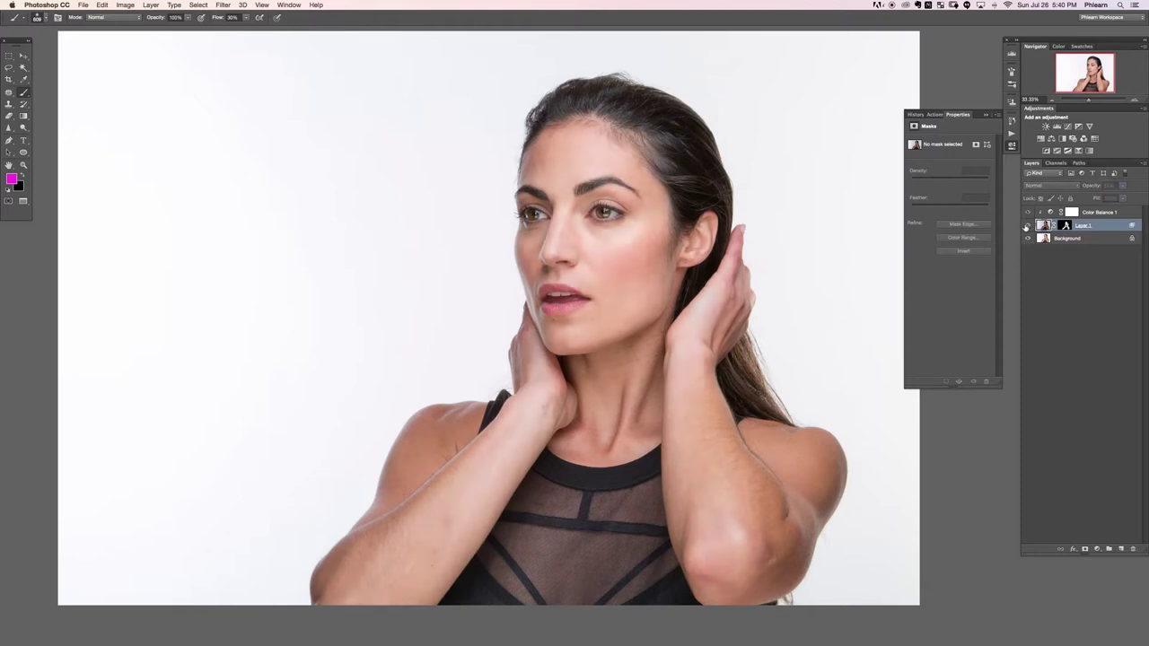
left_click(1028, 226)
left_click(1028, 225)
left_click(1028, 225)
- Examine the face at 100% zoom with Layer 1 repeatedly hidden and shown
key("super+equal")
key("super+equal")
key("super+equal")
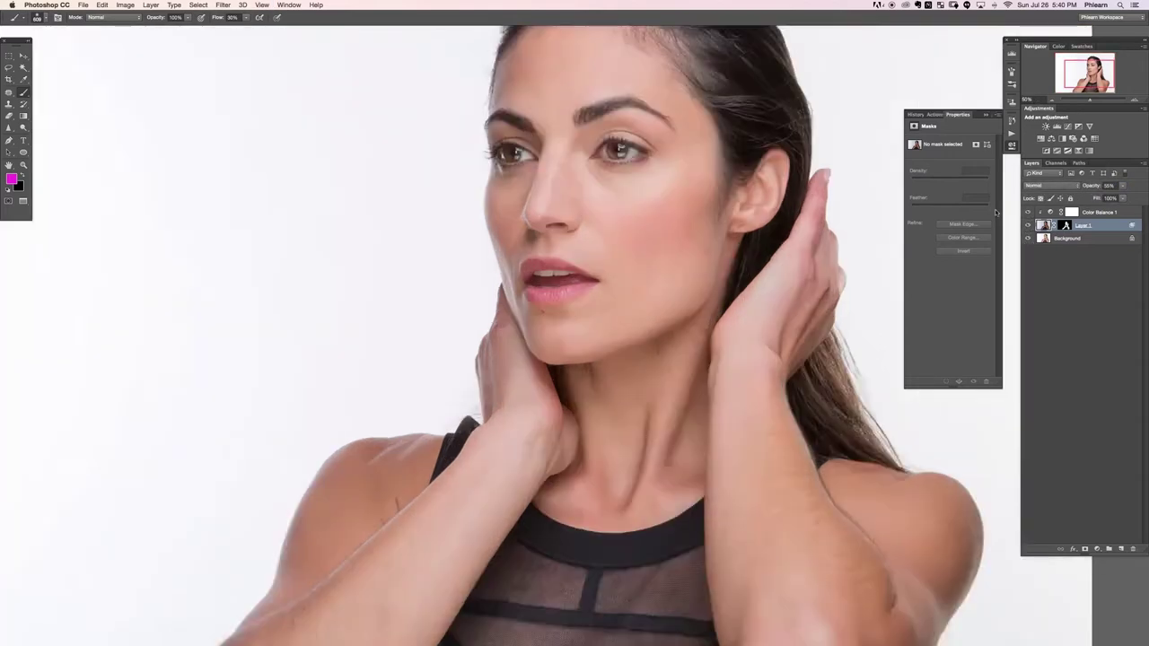
left_click_drag(623, 224, 517, 558)
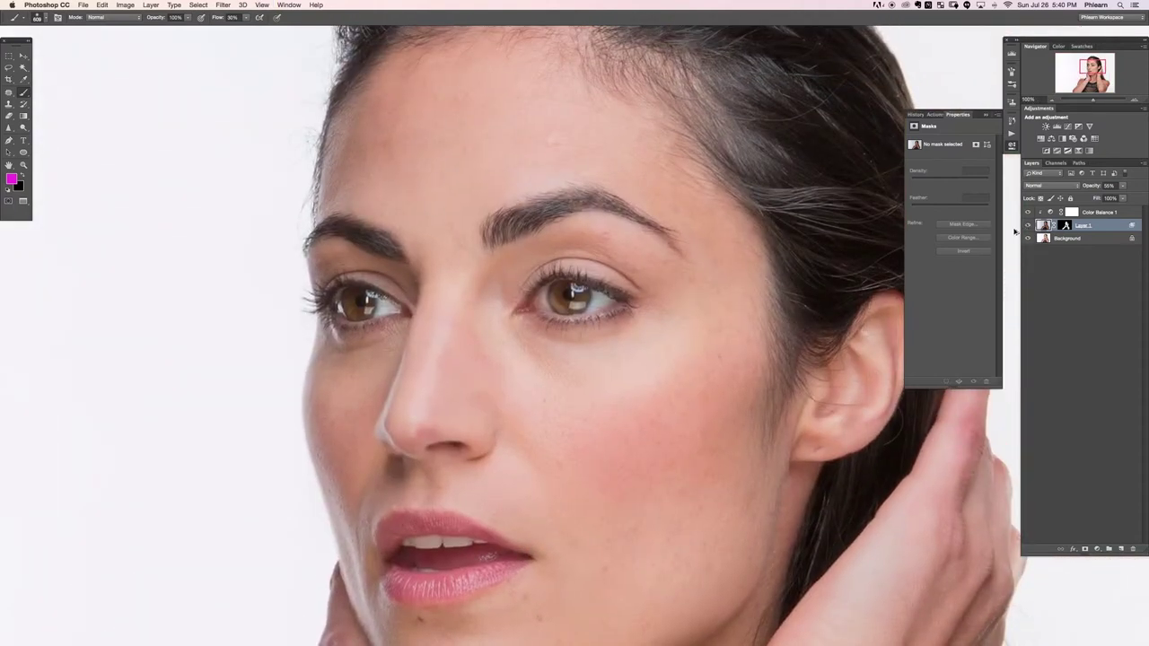
key("super+comma")
key("super+comma")
key("super+comma")
key("super+comma")
key("super+comma")
key("super+comma")
key("super+comma")
key("super+comma")
key("super+comma")
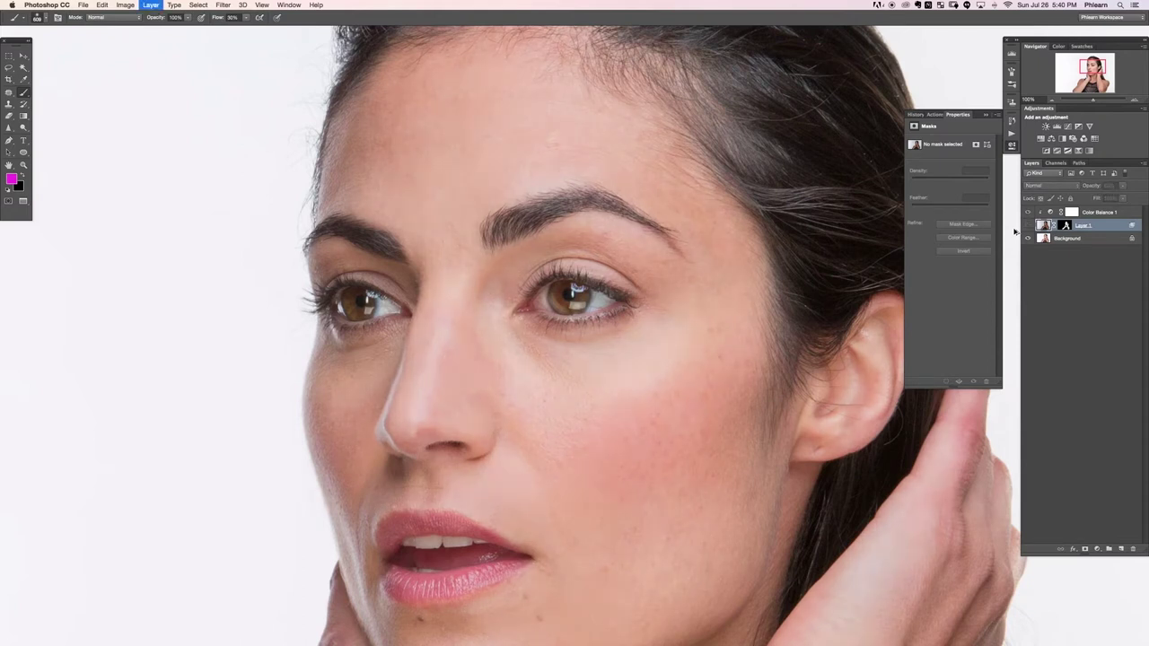
key("super+comma")
key("super+comma")
key("super+comma")
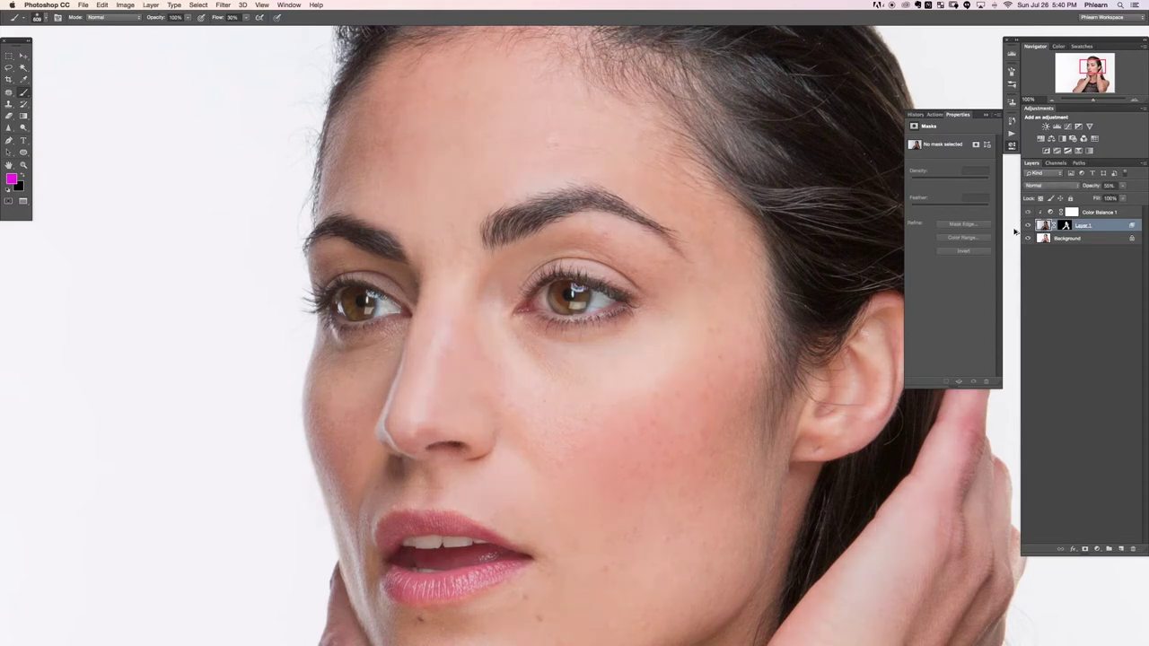
key("super+comma")
key("super+comma")
- View the whole portrait again and make a final before-and-after comparison of Layer 1
key("super+0")
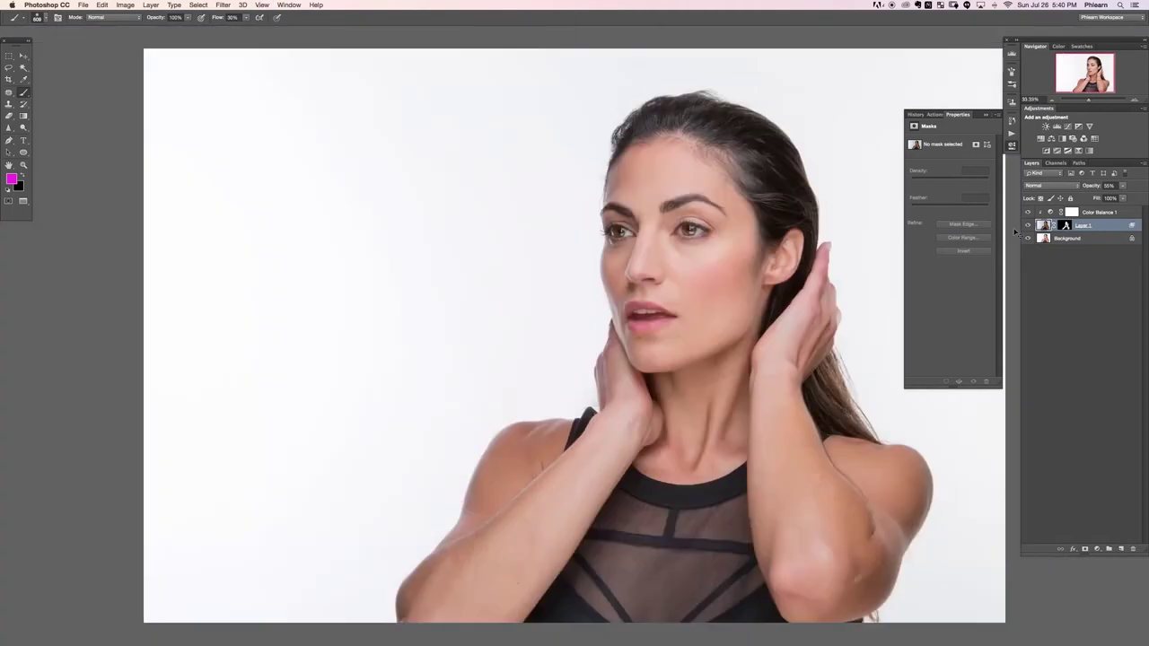
left_click_drag(696, 309, 628, 292)
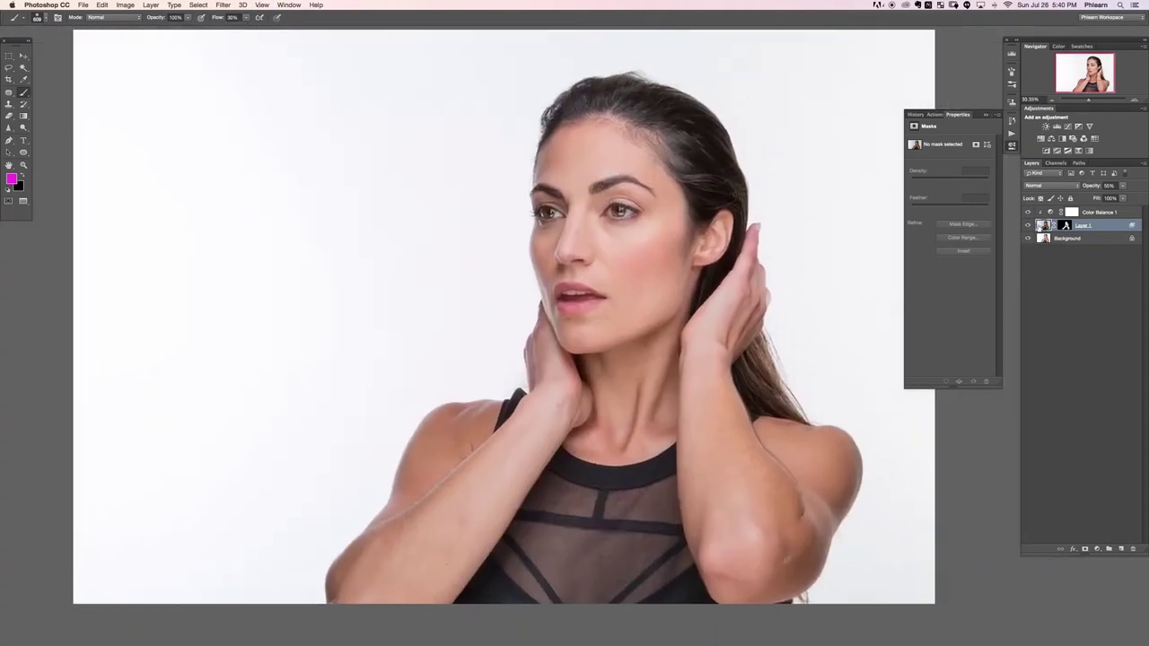
left_click(1028, 227)
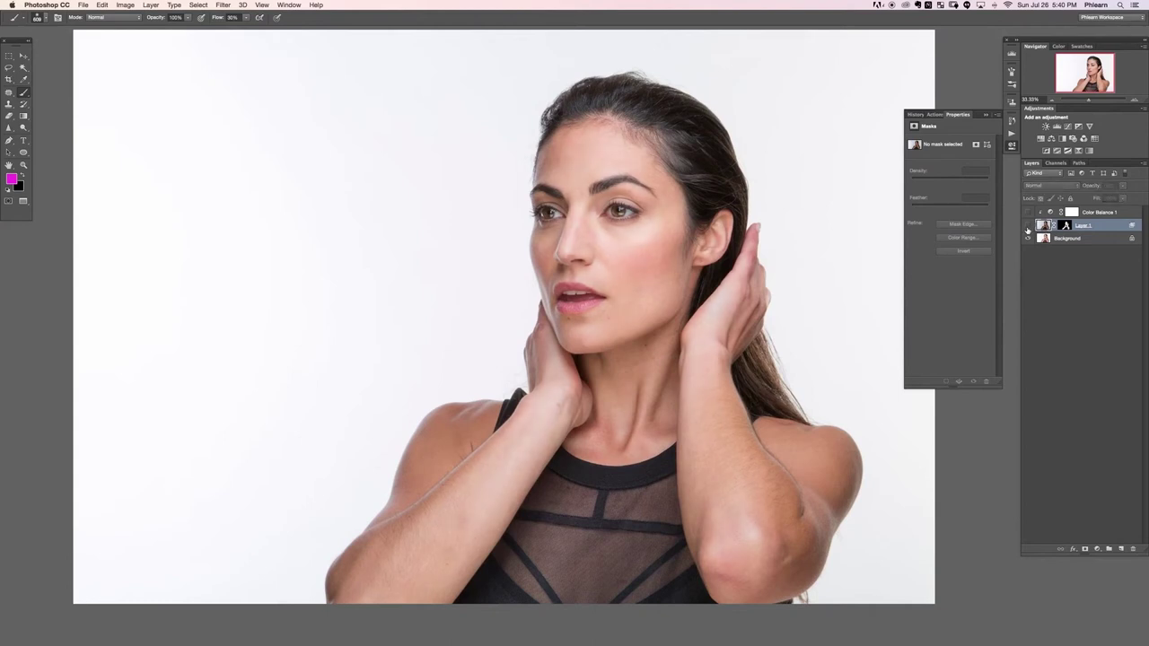
left_click(1027, 222)
left_click(1028, 224)
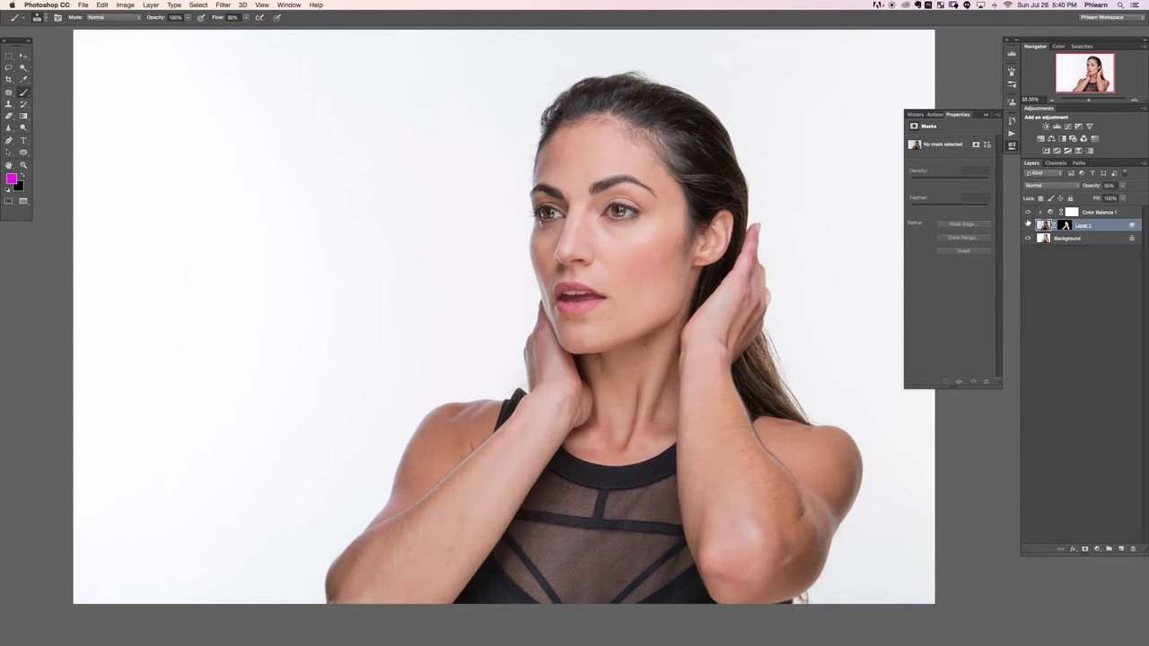